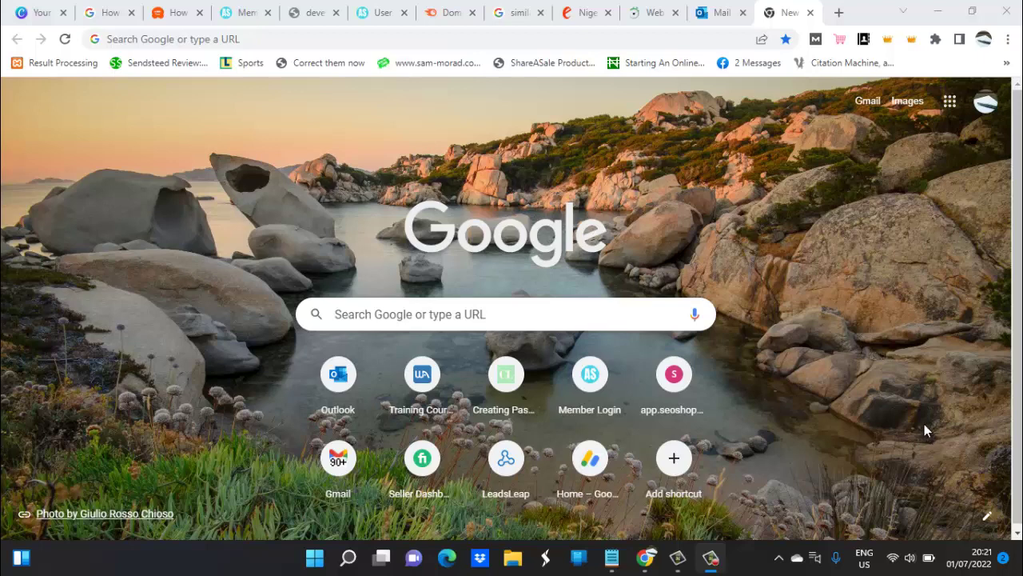
Open a new Incognito window and go to google.com.
{"action": "left_click", "coordinate": [1008, 39]}
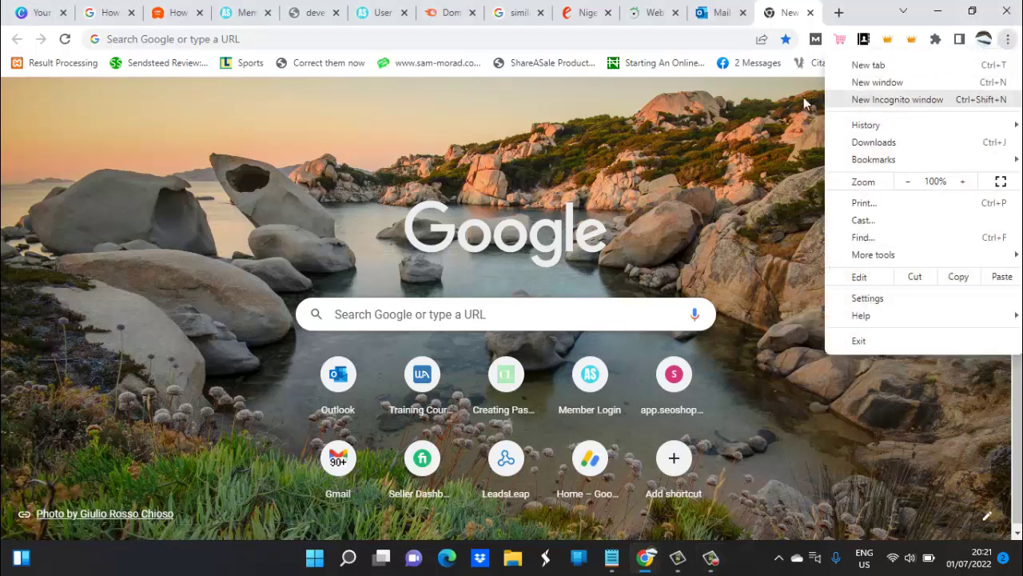
{"action": "left_click", "coordinate": [916, 99]}
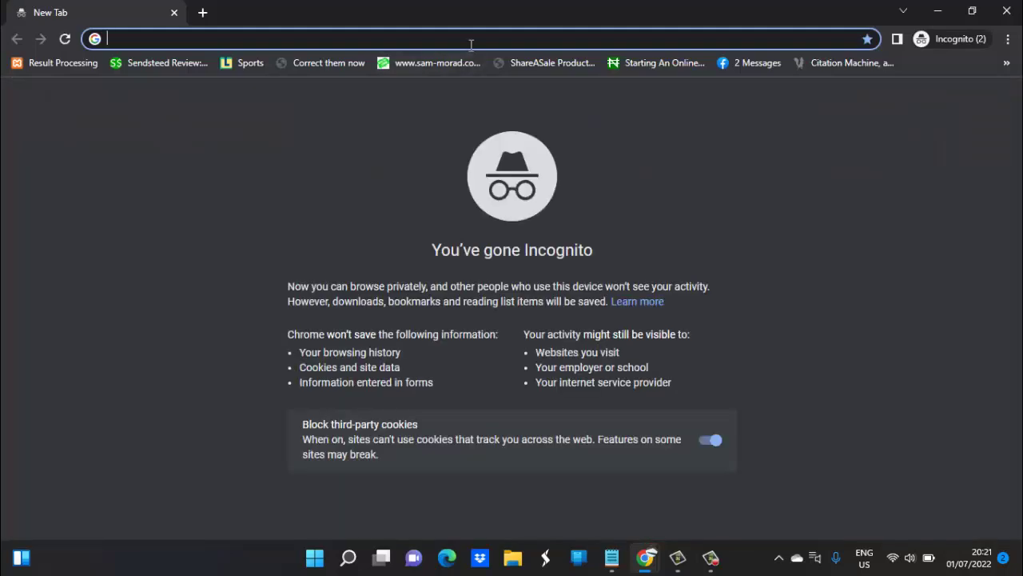
{"action": "type", "text": "g"}
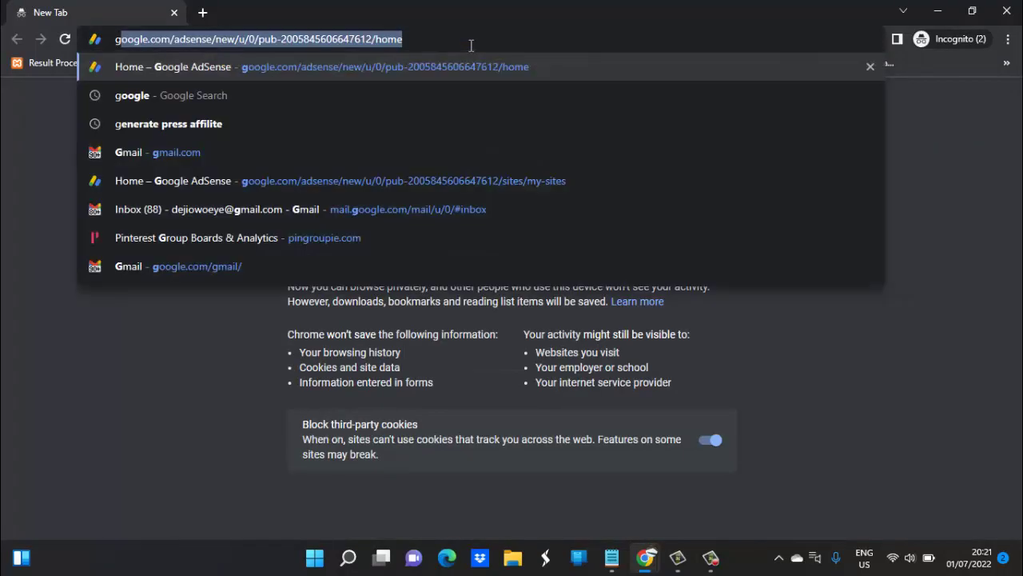
{"action": "type", "text": "oogle.com"}
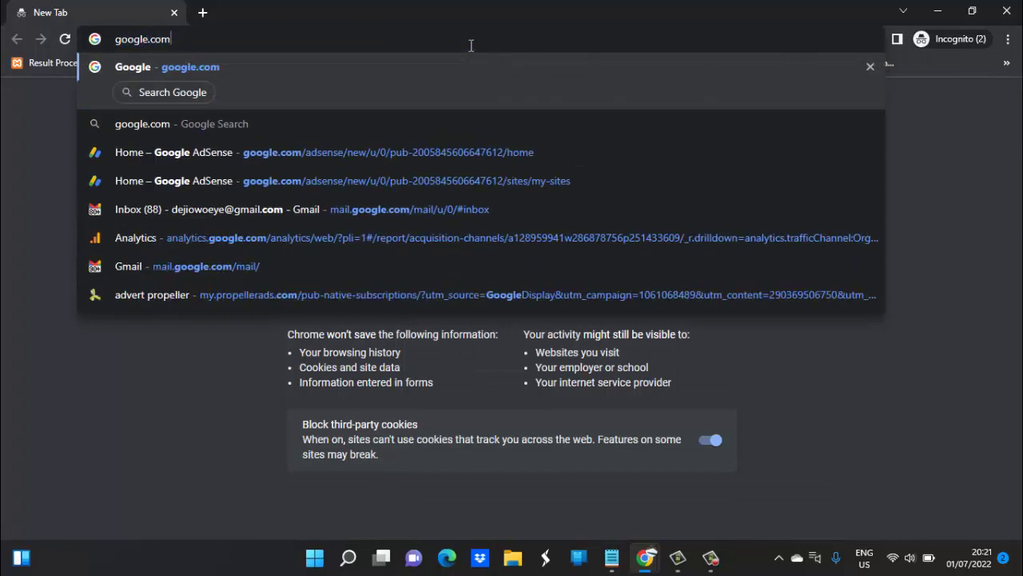
{"action": "key", "text": "Return"}
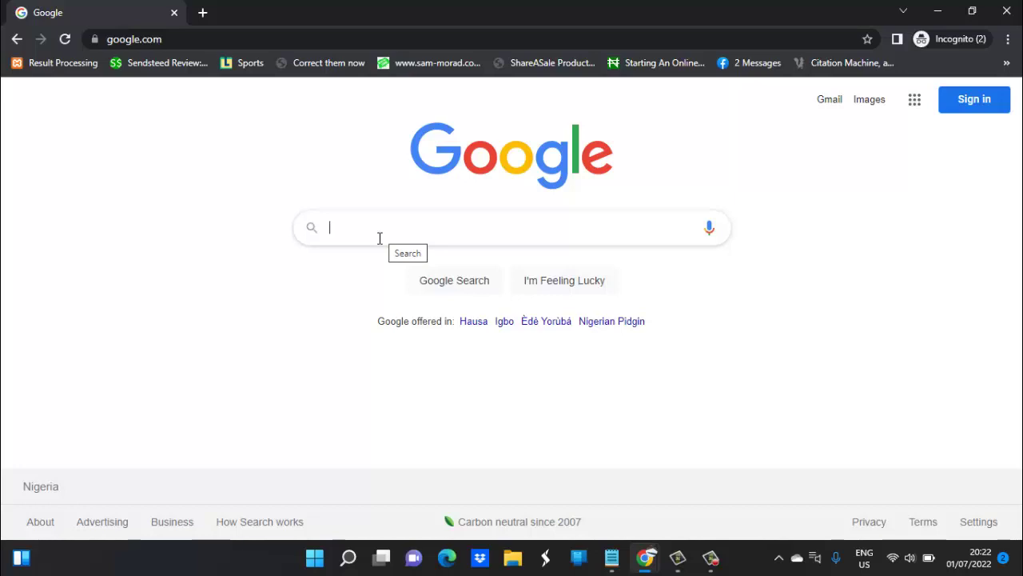
Check Google's autocomplete suggestions for "hair styling" on its own and followed by the letters a and b, without running the search.
{"action": "type", "text": "hair"}
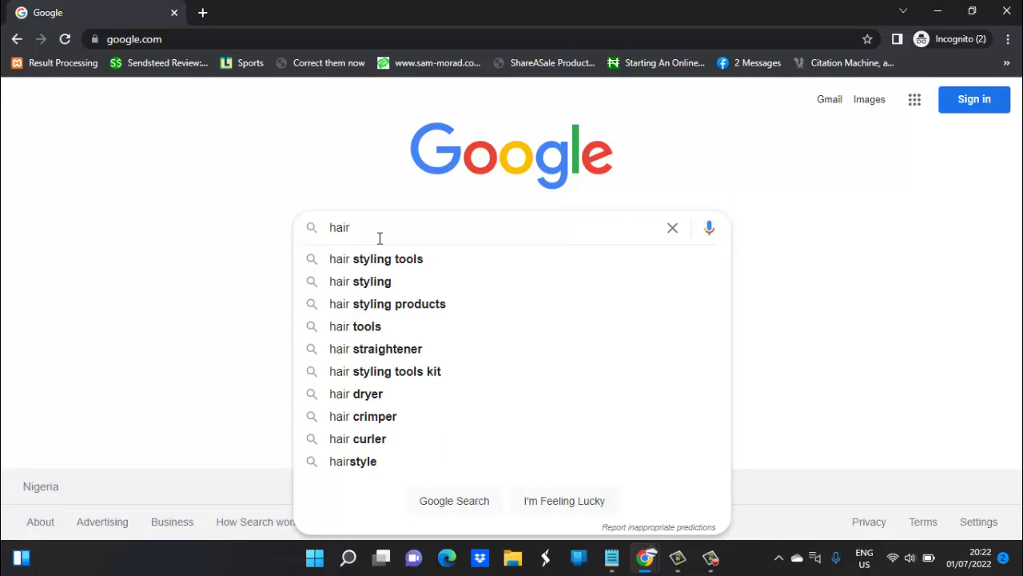
{"action": "type", "text": "styling"}
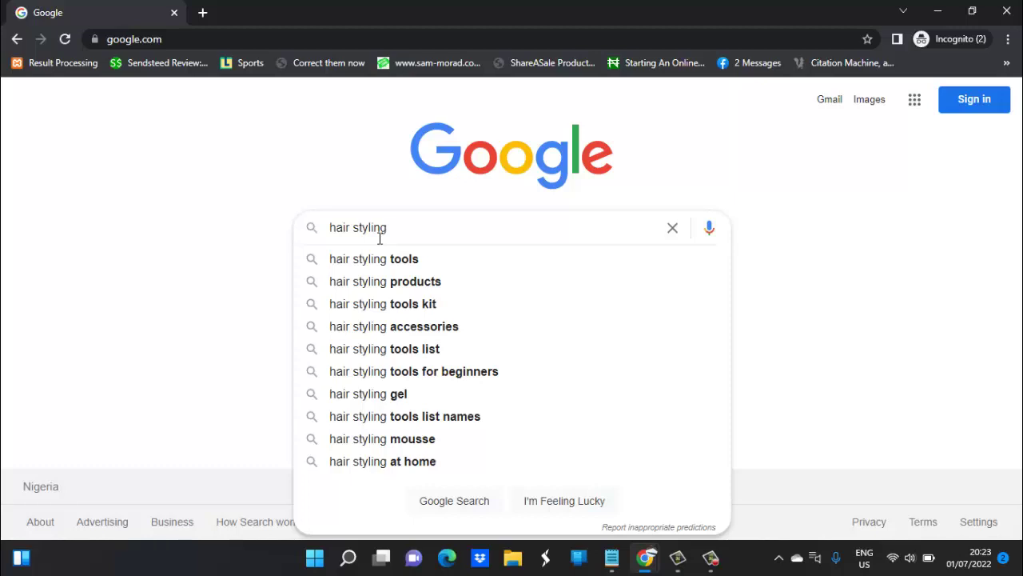
{"action": "type", "text": "a"}
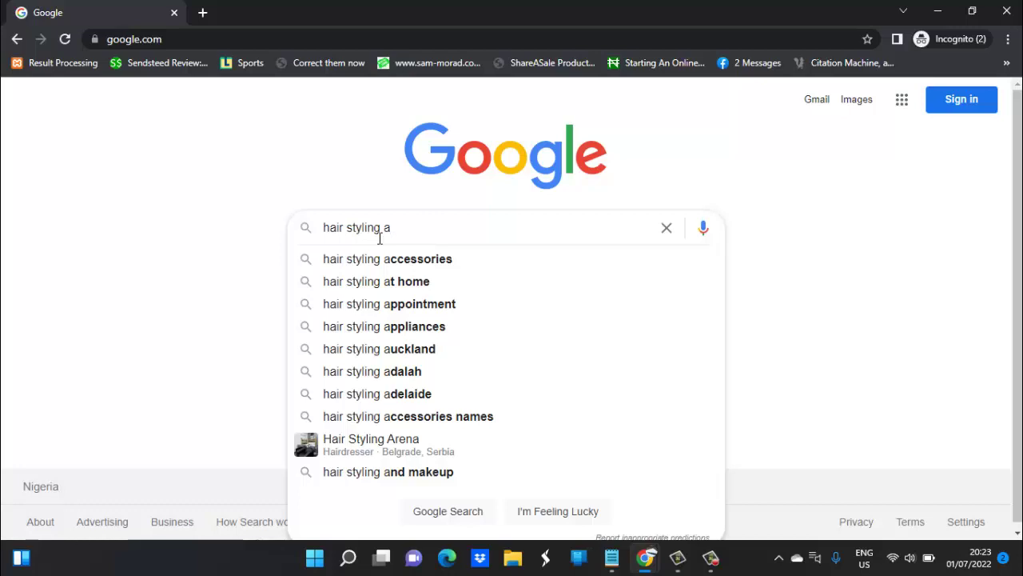
{"action": "key", "text": "BackSpace"}
{"action": "key", "text": "BackSpace"}
{"action": "type", "text": "ti"}
{"action": "key", "text": "BackSpace"}
{"action": "key", "text": "BackSpace"}
{"action": "type", "text": "b"}
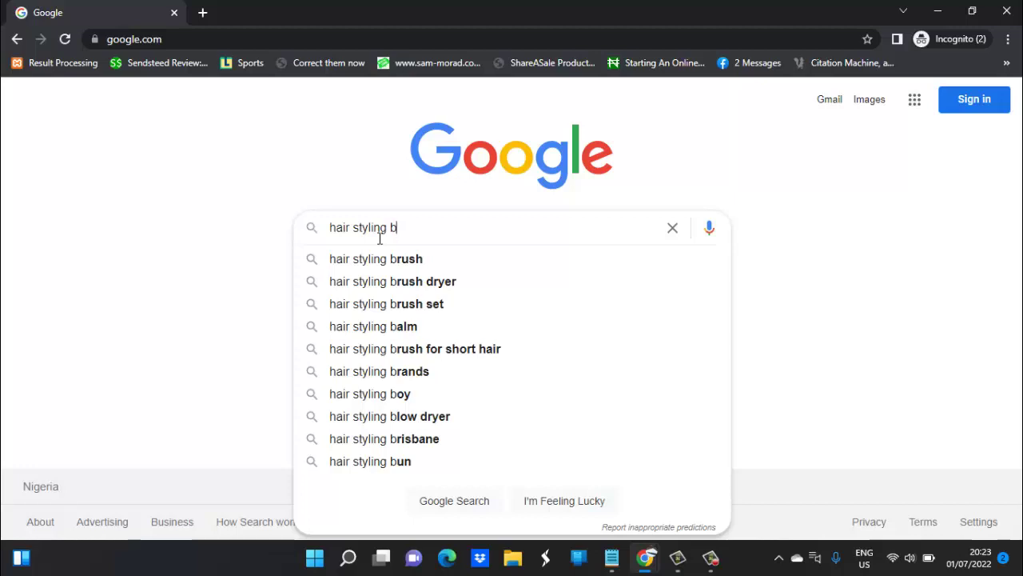
{"action": "key", "text": "BackSpace"}
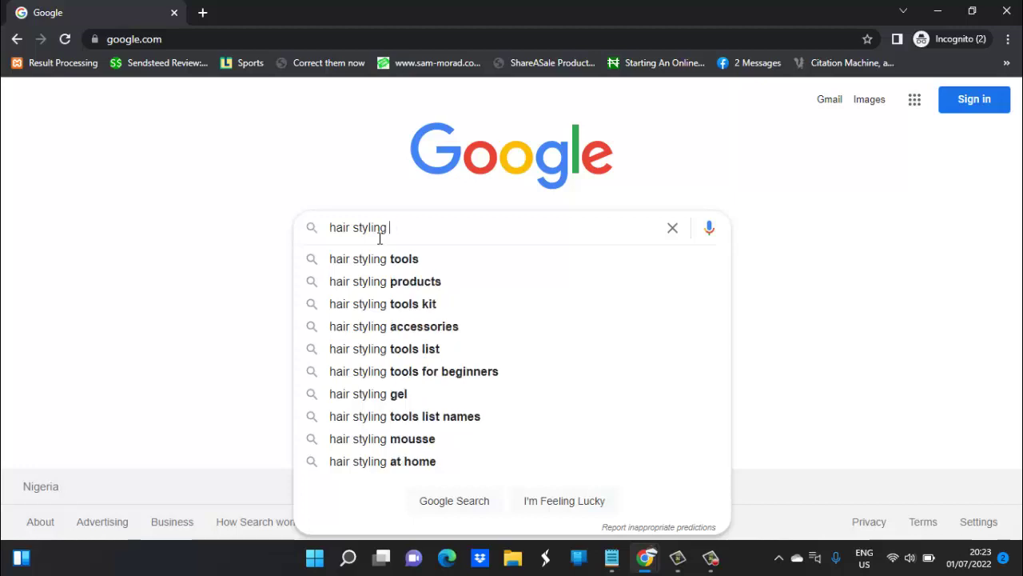
Check the autocomplete suggestions for "hair styling" followed by "c", "d", "da" and "de".
{"action": "type", "text": "c"}
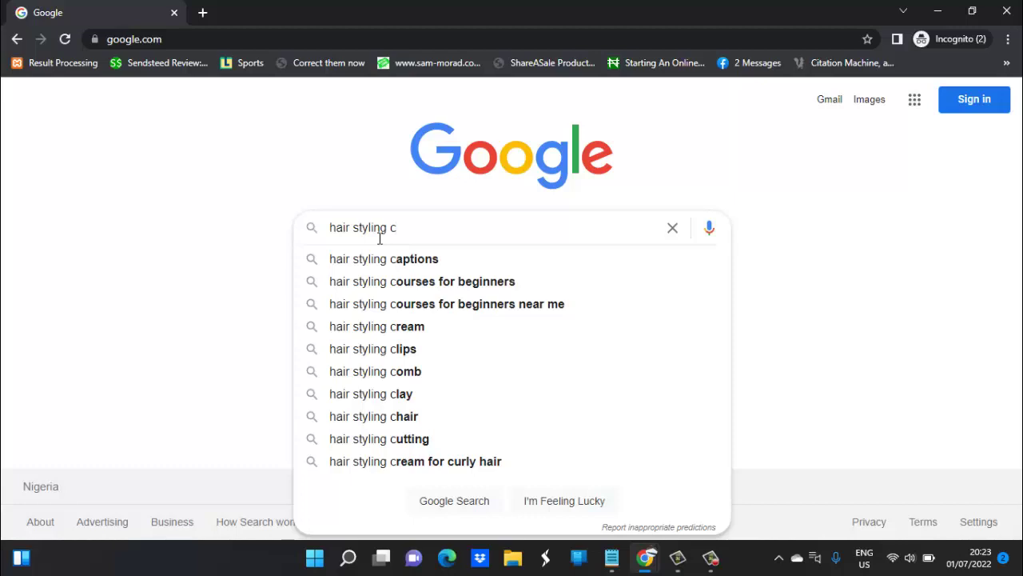
{"action": "key", "text": "BackSpace"}
{"action": "type", "text": "d"}
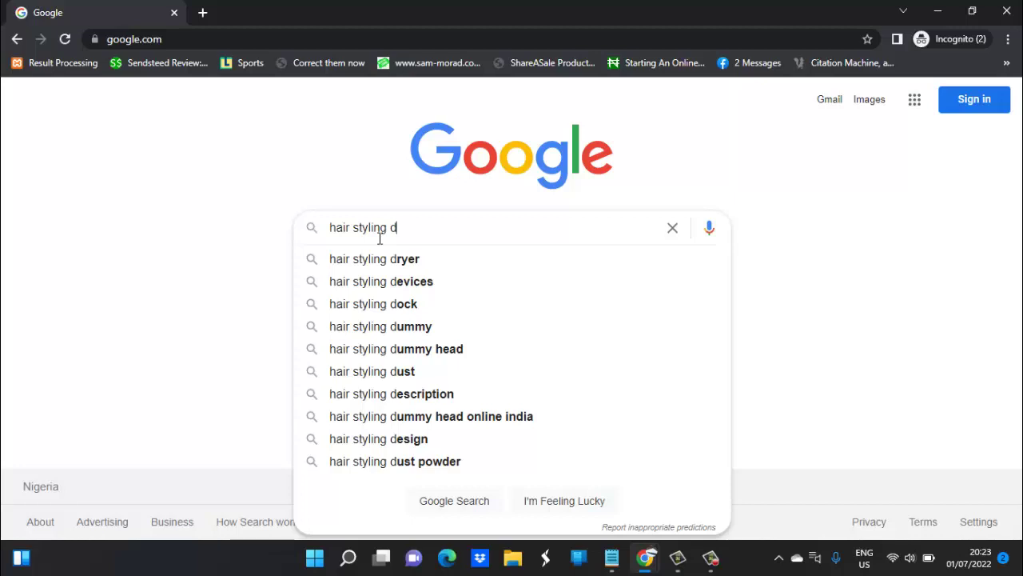
{"action": "type", "text": "a"}
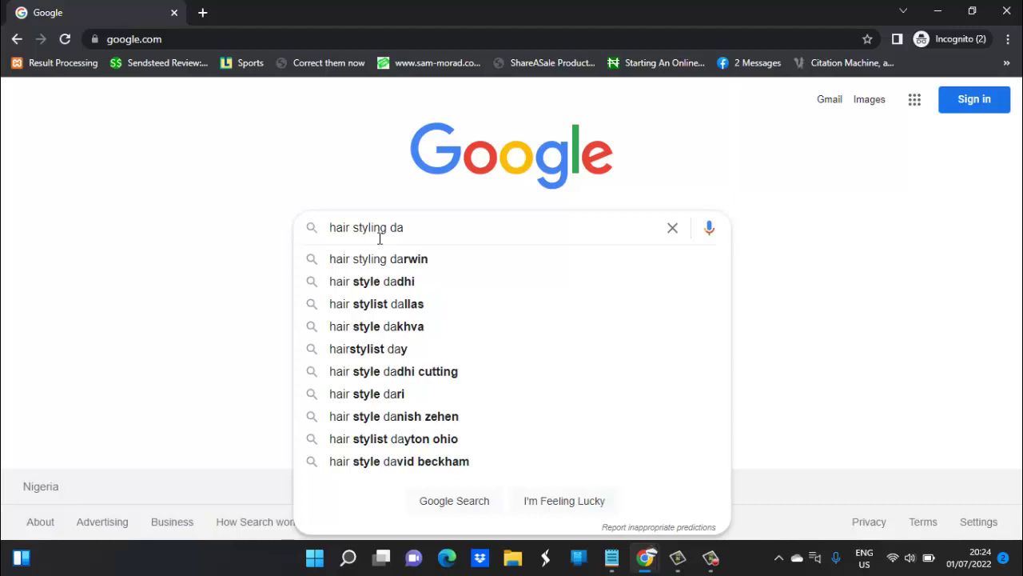
{"action": "key", "text": "BackSpace"}
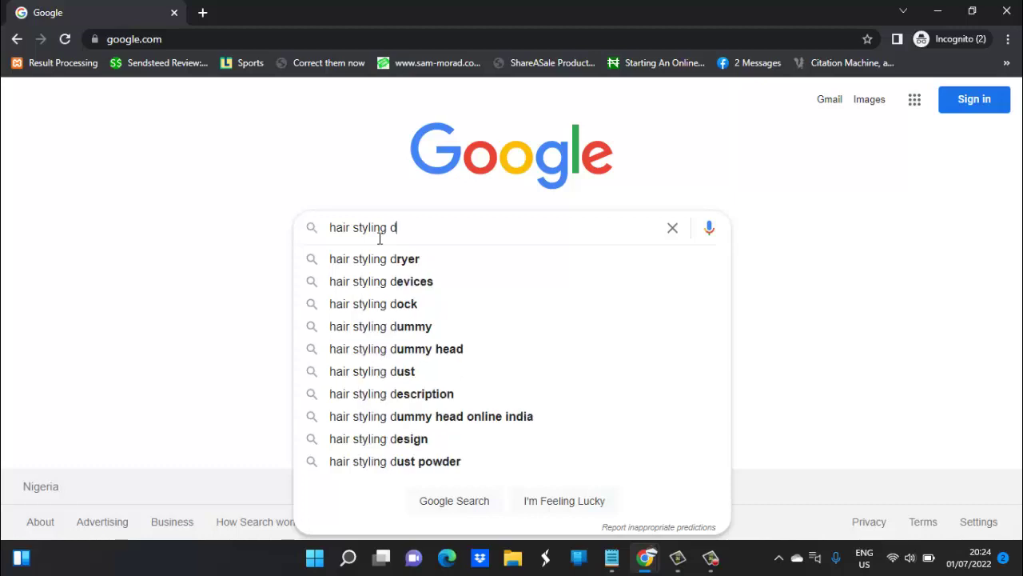
{"action": "type", "text": "e"}
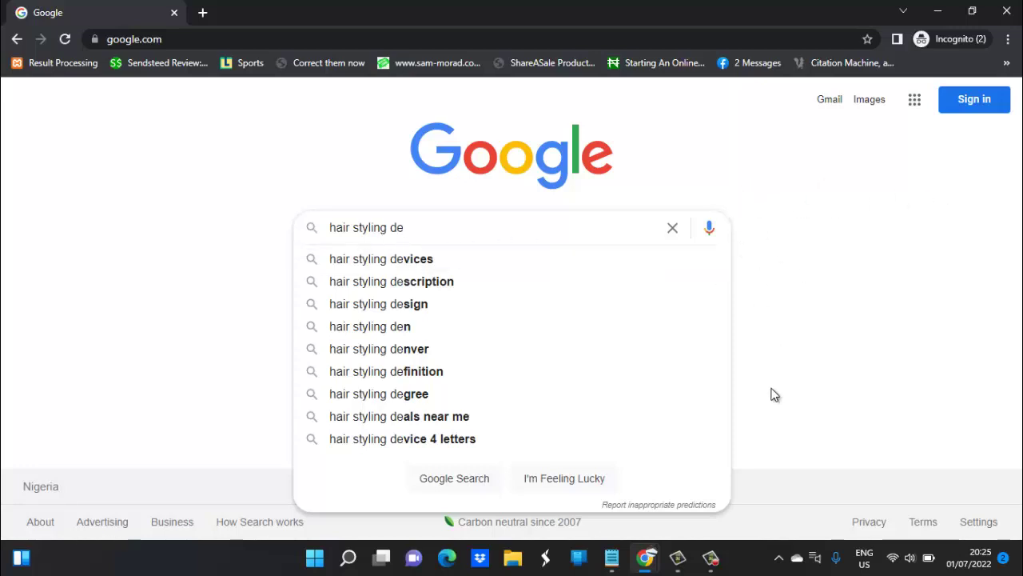
{"action": "left_click", "coordinate": [712, 564]}
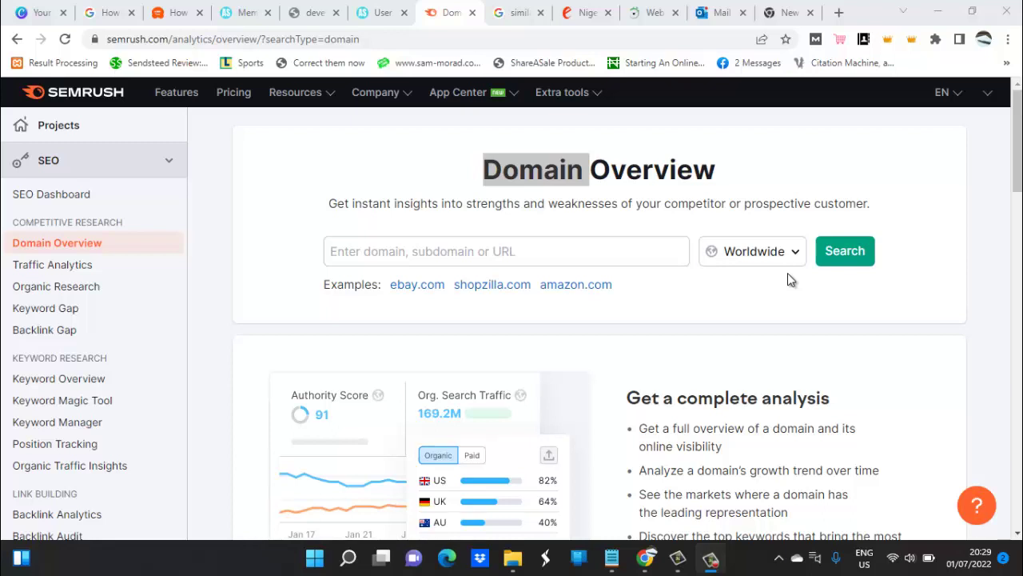
{"action": "left_click", "coordinate": [865, 158]}
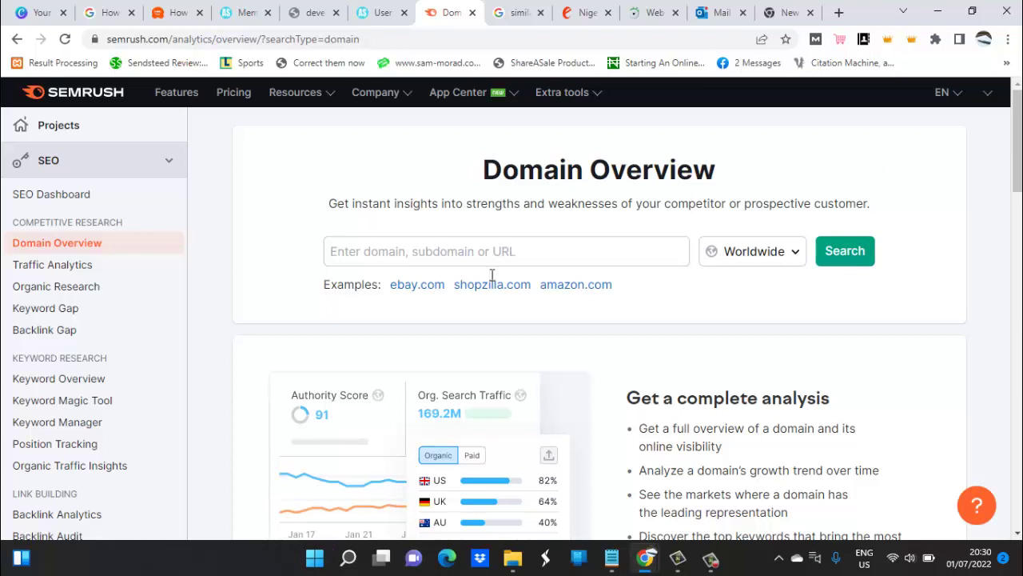
Look up the keyword "hair style" in Semrush's Keyword Overview using the US database.
{"action": "left_click", "coordinate": [66, 380]}
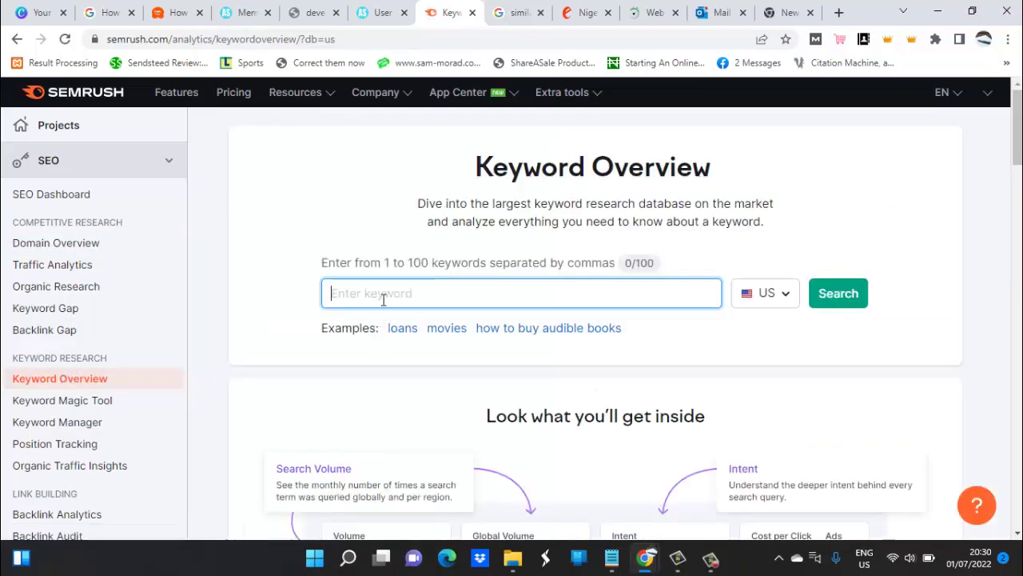
{"action": "type", "text": "hai"}
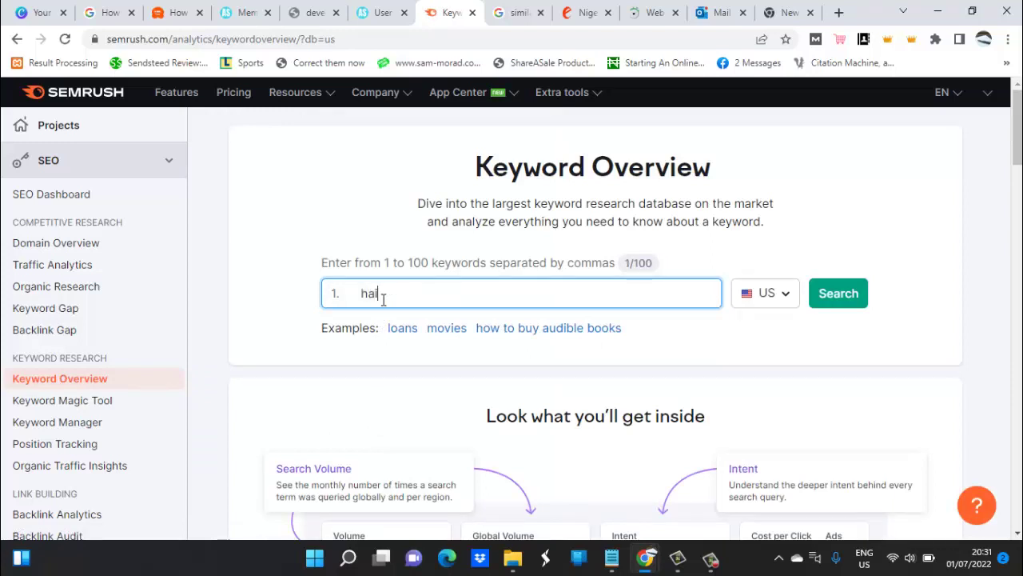
{"action": "type", "text": "r style"}
{"action": "key", "text": "Return"}
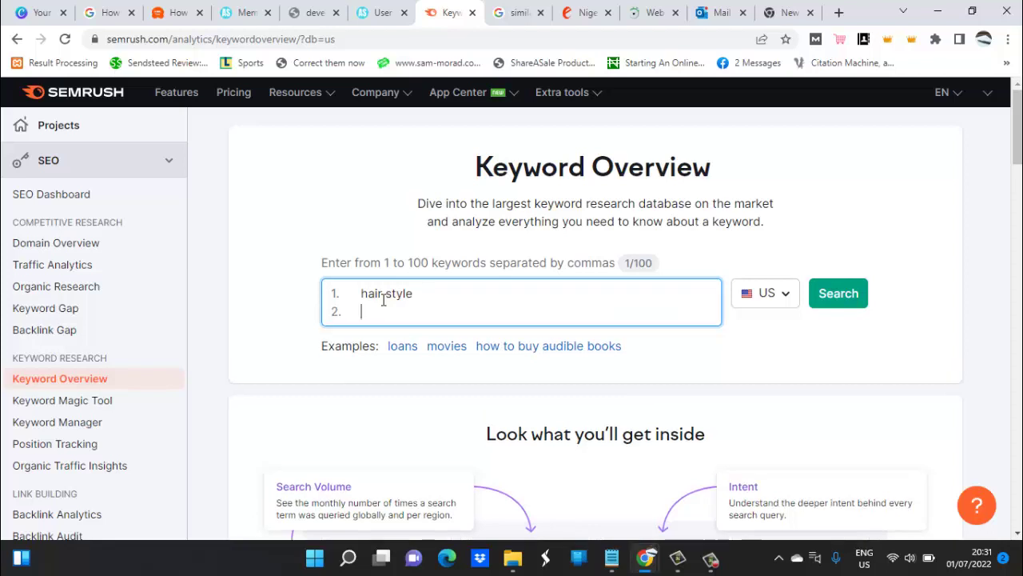
{"action": "left_click", "coordinate": [836, 296]}
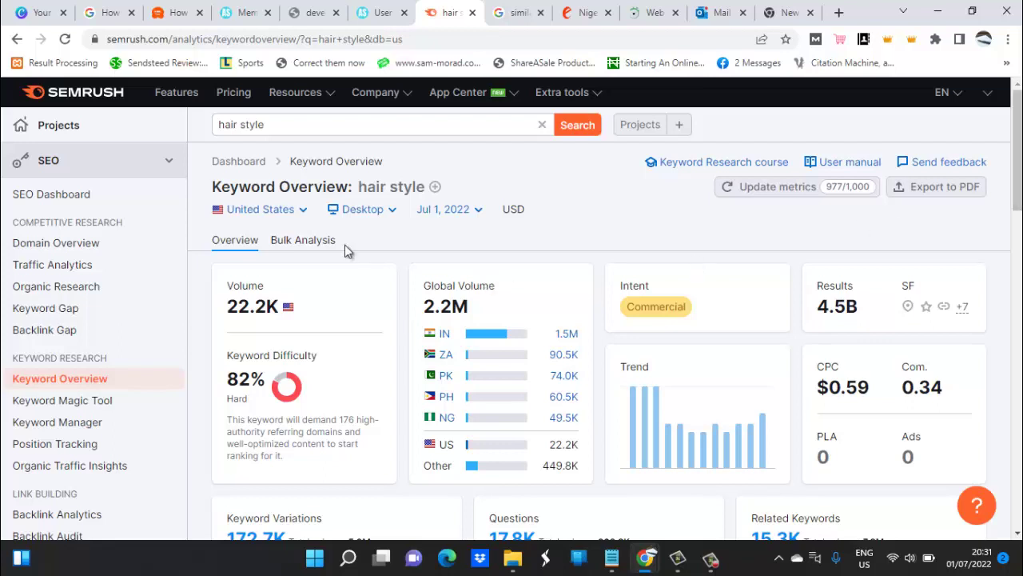
Review the "hair style" keyword metrics and open the full list of its keyword variations.
{"action": "mouse_move", "coordinate": [244, 279]}
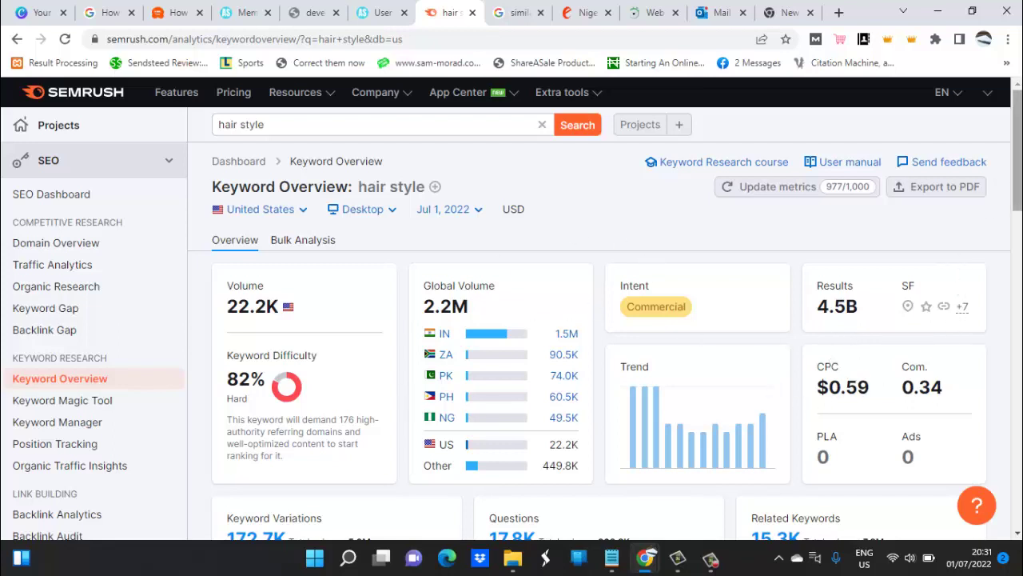
{"action": "scroll", "coordinate": [1020, 157], "scroll_direction": "down", "scroll_amount": 3}
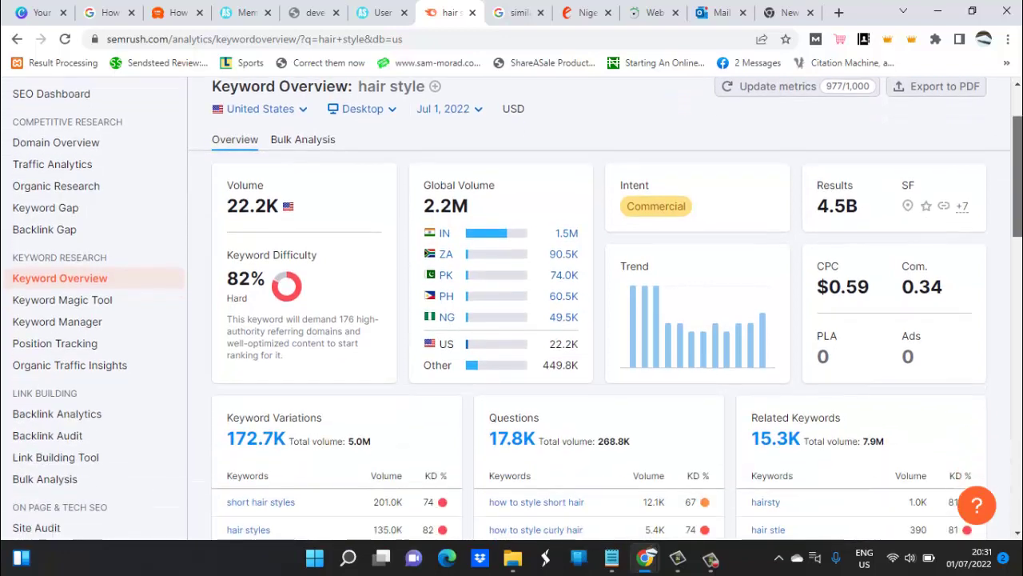
{"action": "scroll", "coordinate": [1020, 158], "scroll_direction": "down", "scroll_amount": 2}
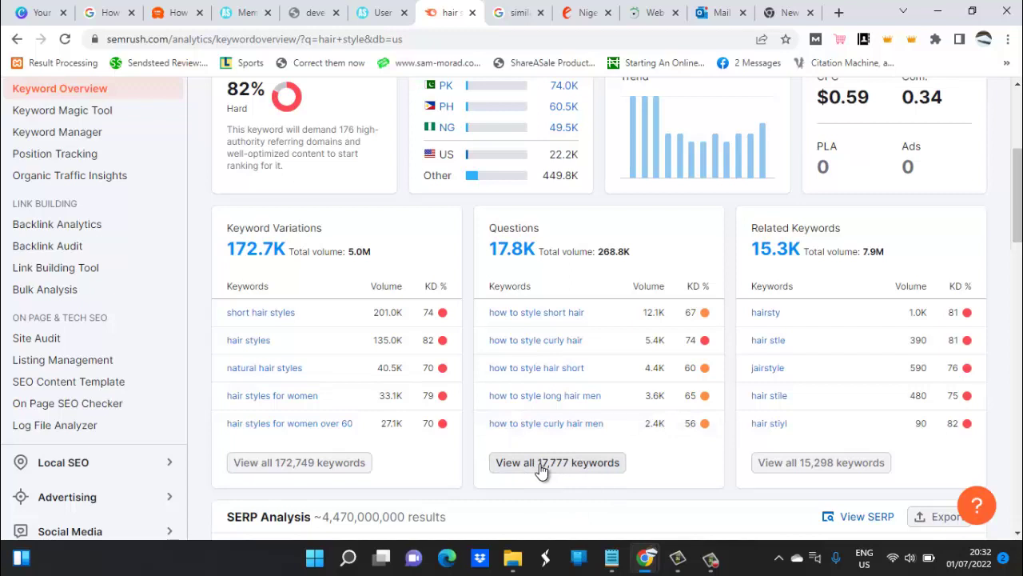
{"action": "left_click", "coordinate": [328, 467]}
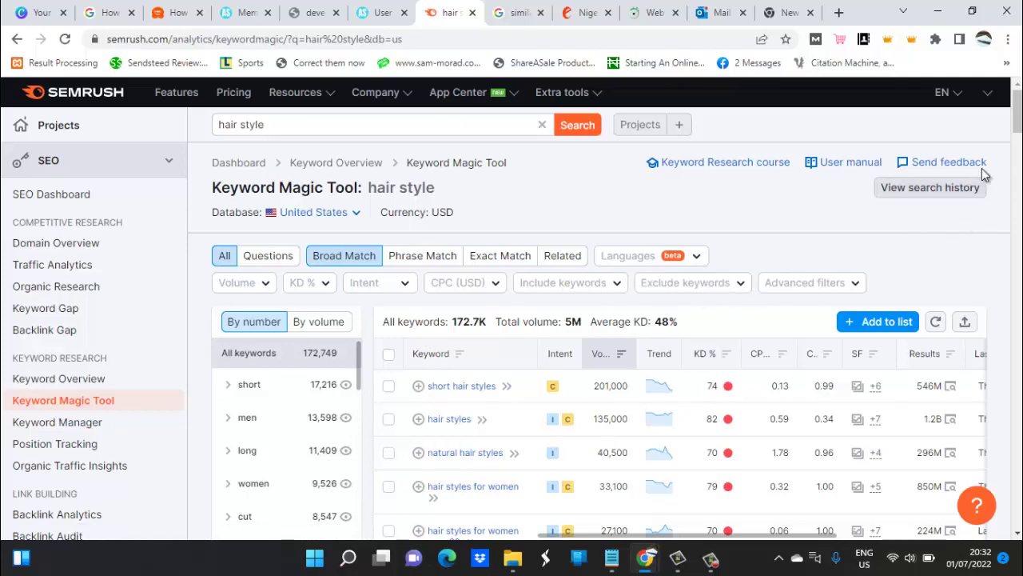
Filter the keyword list to a custom search volume range from 100 to 1,000,000.
{"action": "mouse_move", "coordinate": [1016, 126]}
{"action": "left_mouse_down"}
{"action": "mouse_move", "coordinate": [1016, 164]}
{"action": "mouse_move", "coordinate": [1017, 116]}
{"action": "left_mouse_up"}
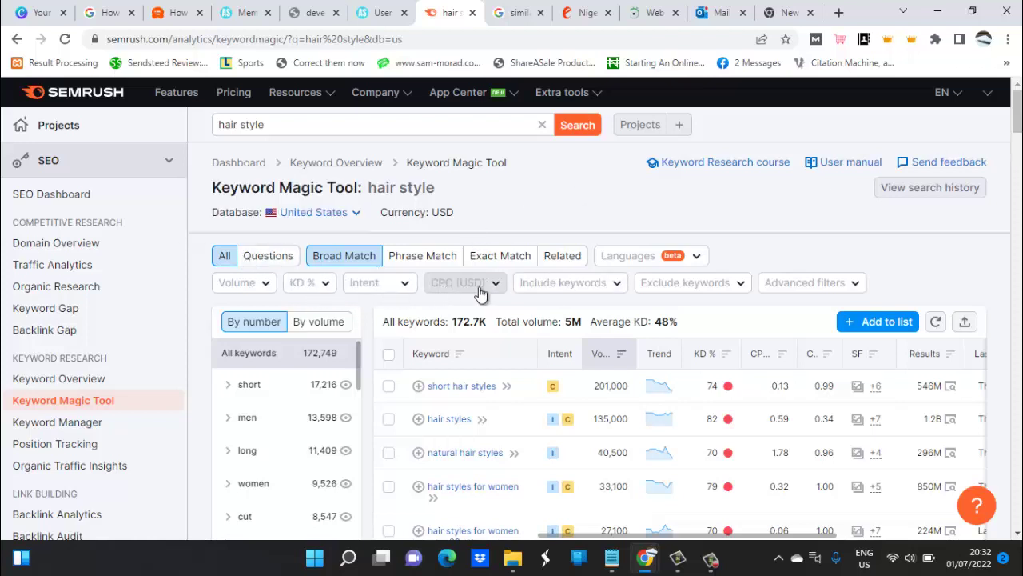
{"action": "left_click", "coordinate": [265, 286]}
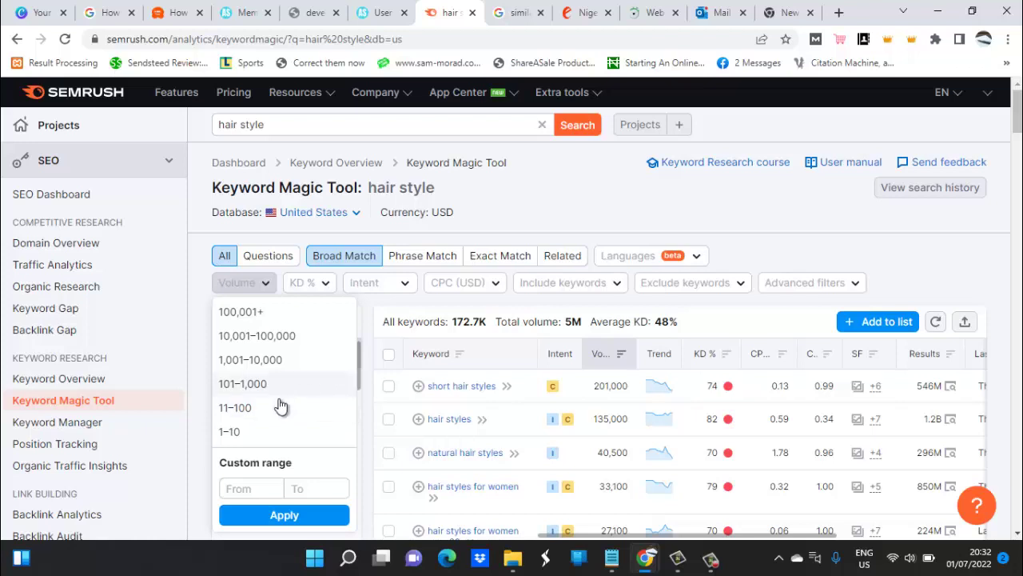
{"action": "left_click", "coordinate": [256, 487]}
{"action": "type", "text": "100"}
{"action": "left_click", "coordinate": [320, 491]}
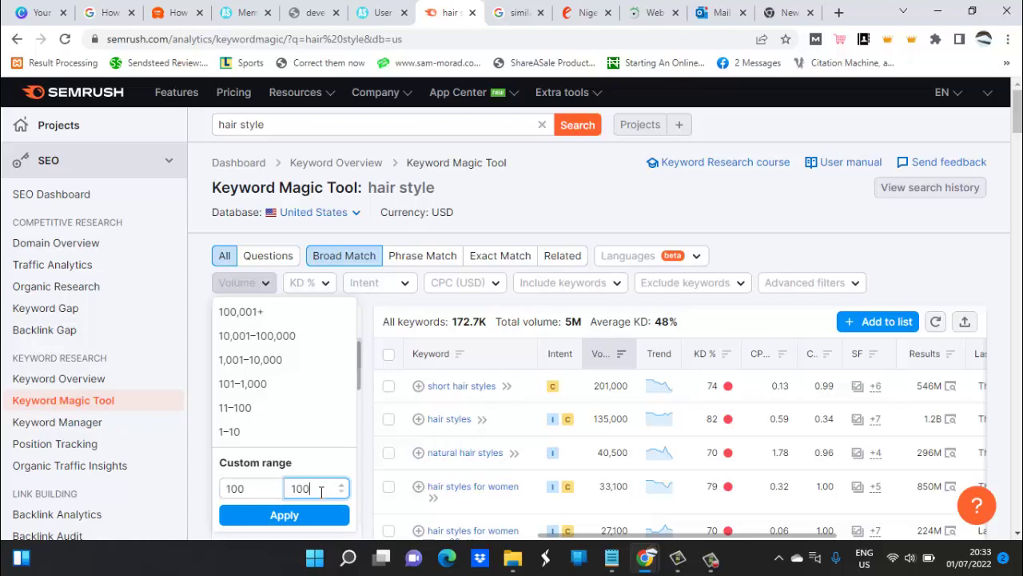
{"action": "type", "text": "1000000"}
{"action": "left_click", "coordinate": [311, 513]}
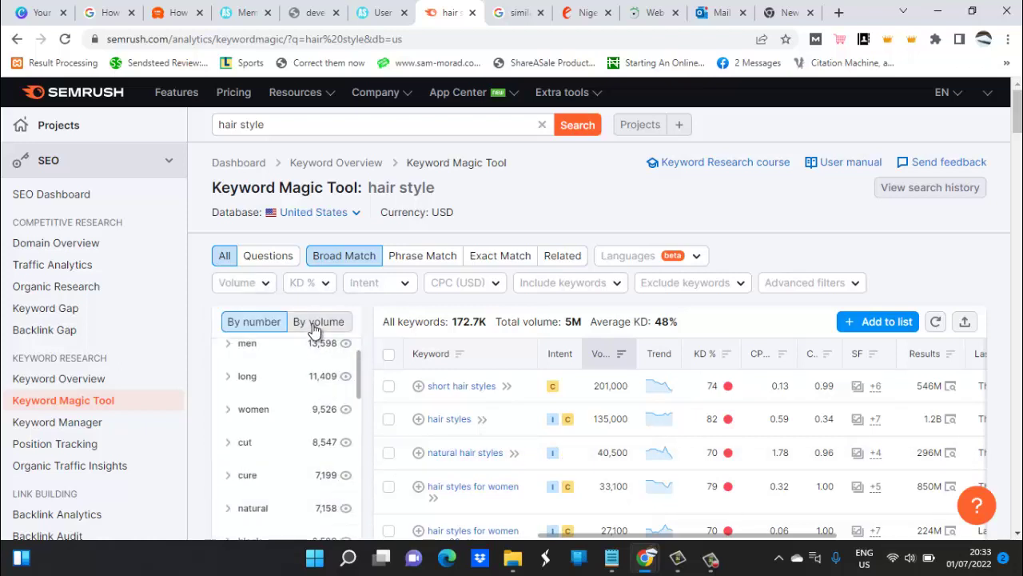
{"action": "left_click", "coordinate": [242, 288]}
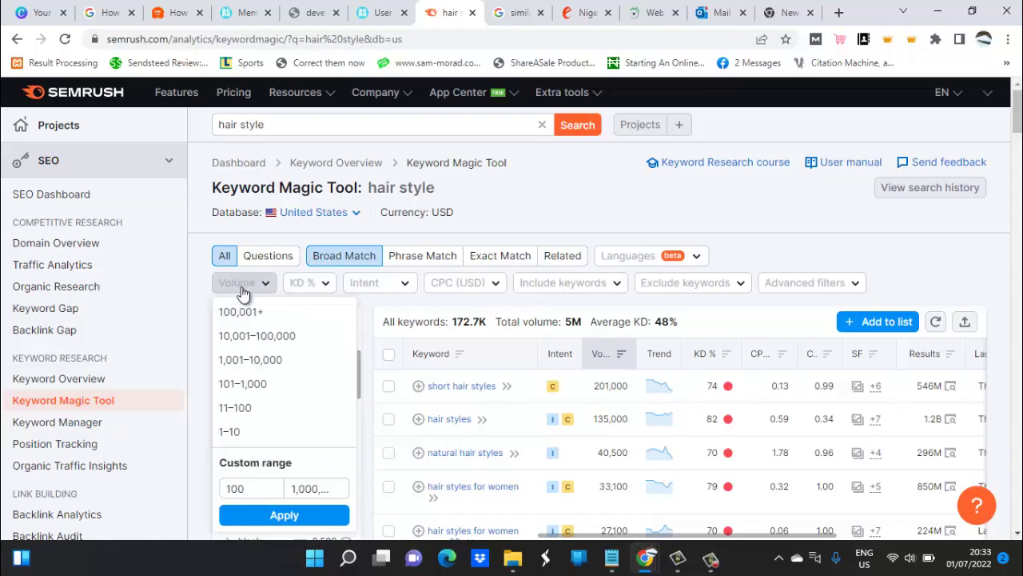
{"action": "left_click", "coordinate": [290, 518]}
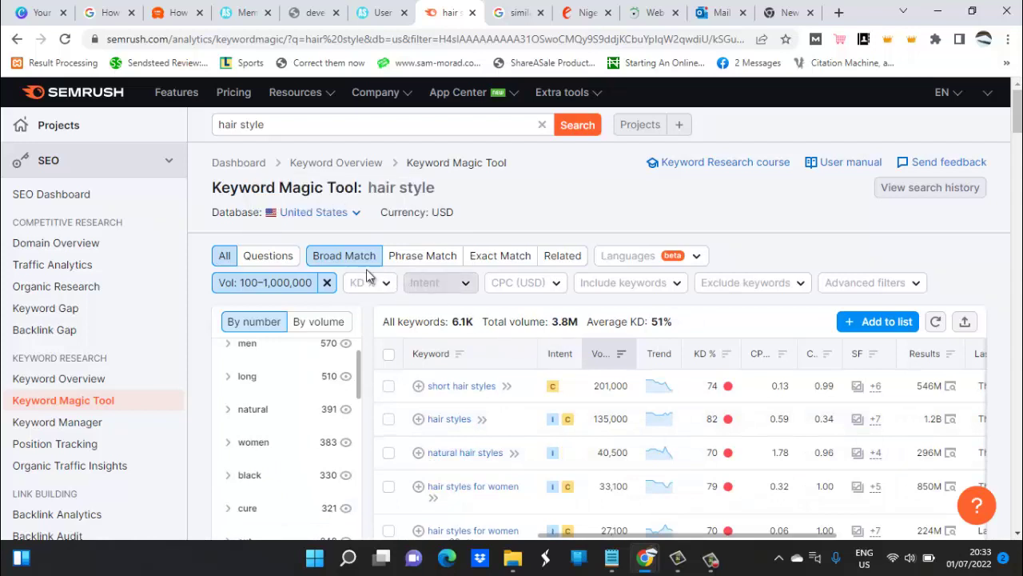
Filter the keyword list by Informational and Transactional intent.
{"action": "left_click", "coordinate": [455, 286]}
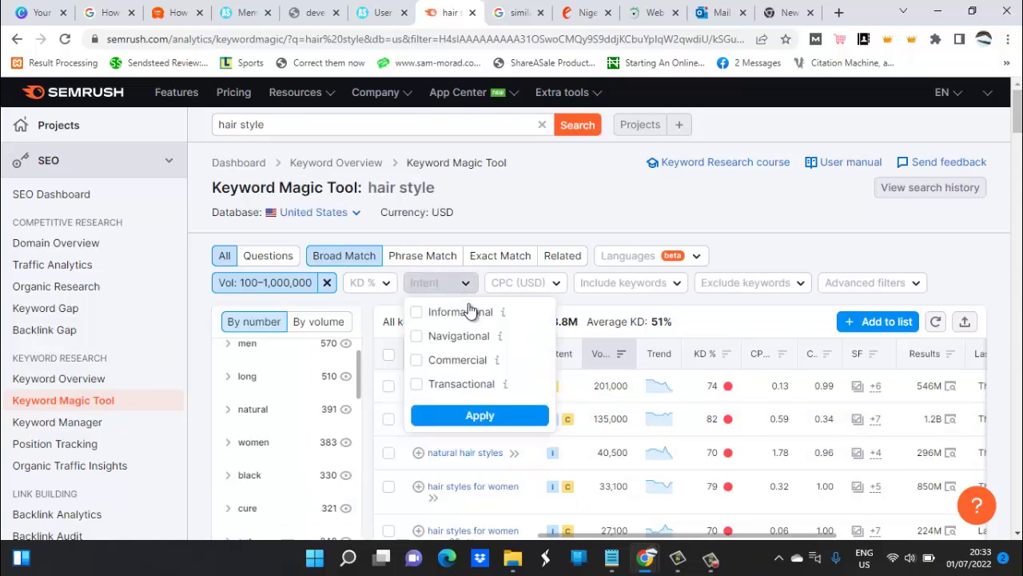
{"action": "left_click", "coordinate": [416, 314]}
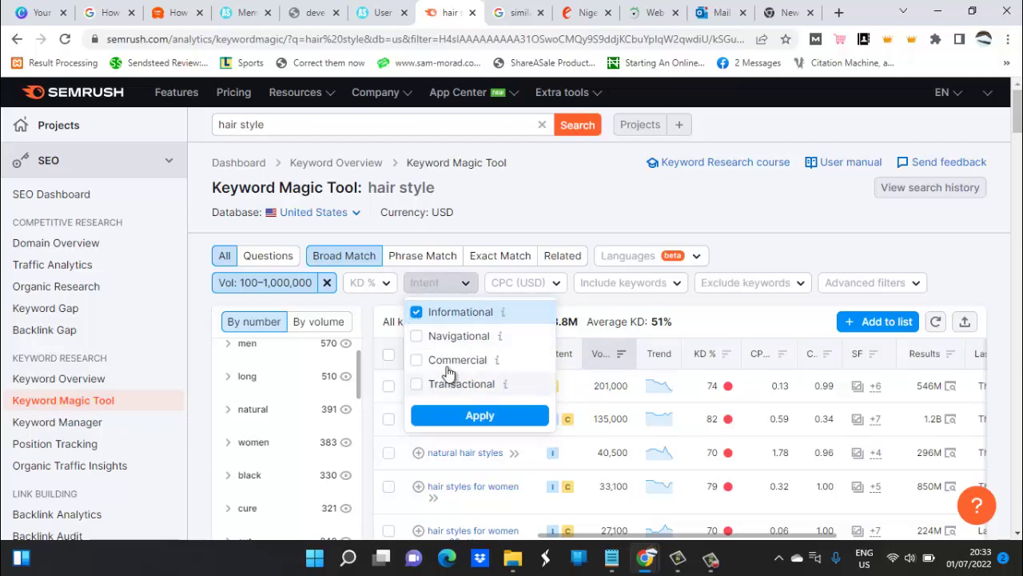
{"action": "left_click", "coordinate": [416, 386]}
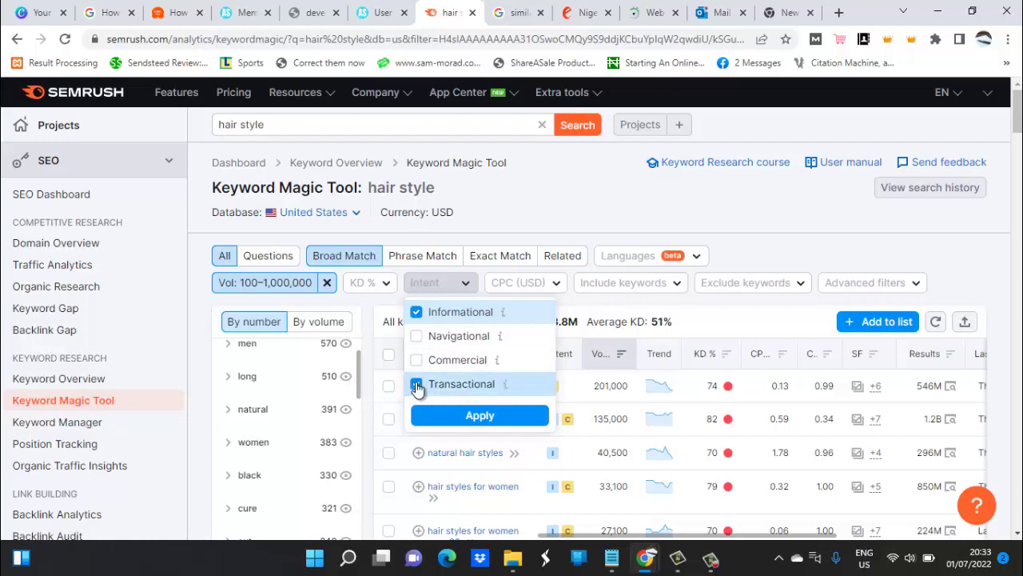
{"action": "left_click", "coordinate": [466, 421]}
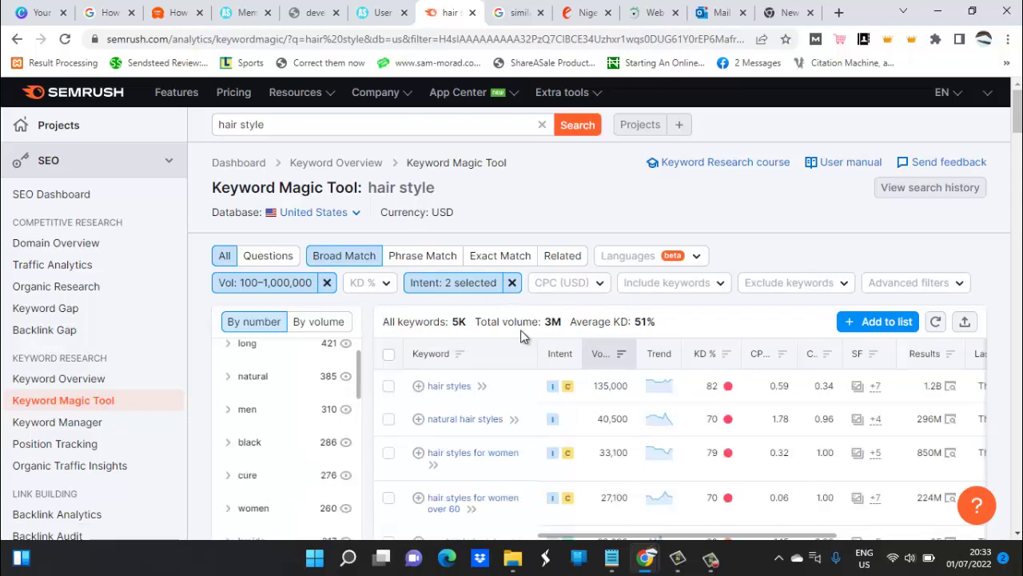
Filter the keyword list to a custom keyword difficulty range from 1 to 30%.
{"action": "left_click", "coordinate": [380, 287]}
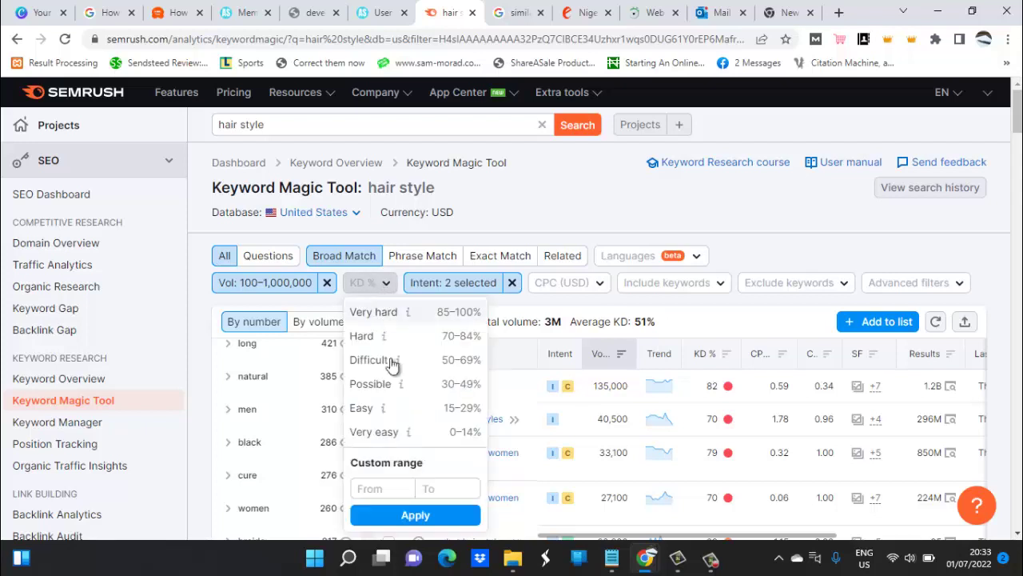
{"action": "left_click", "coordinate": [387, 492]}
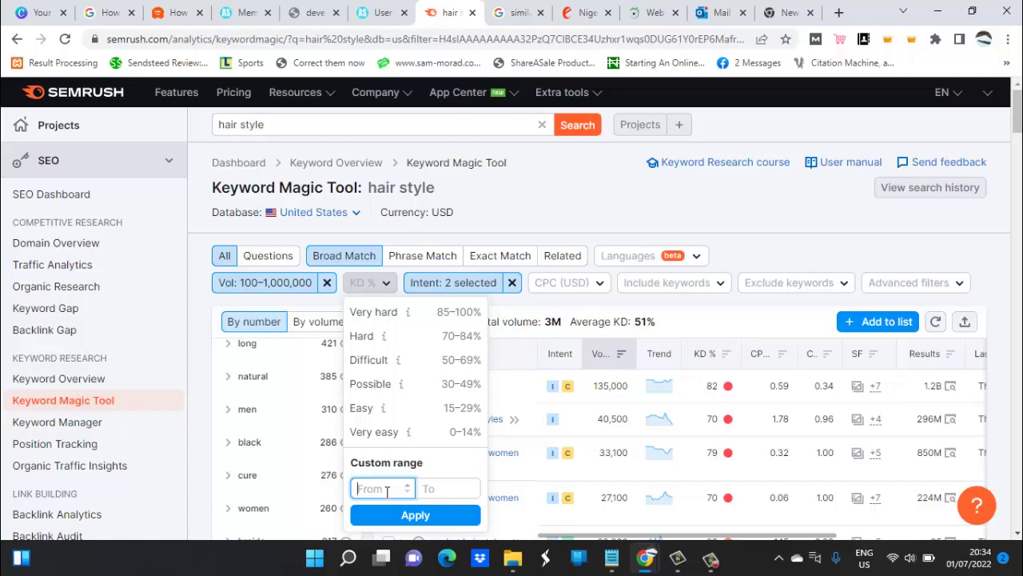
{"action": "type", "text": "1"}
{"action": "left_click", "coordinate": [445, 489]}
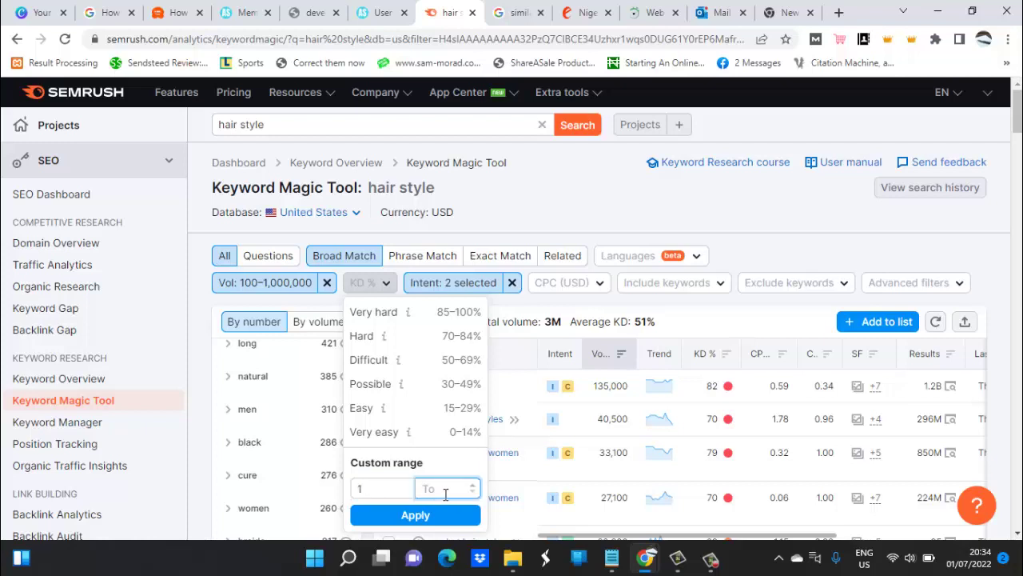
{"action": "type", "text": "30"}
{"action": "left_click", "coordinate": [417, 516]}
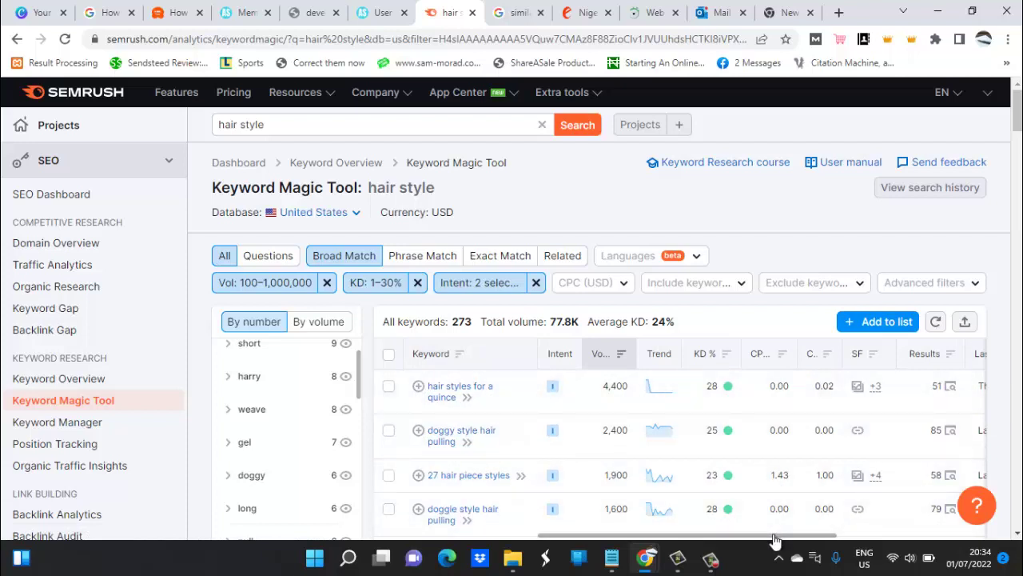
Sort the filtered keywords by keyword difficulty in ascending order.
{"action": "left_click_drag", "start_coordinate": [774, 534], "coordinate": [870, 522]}
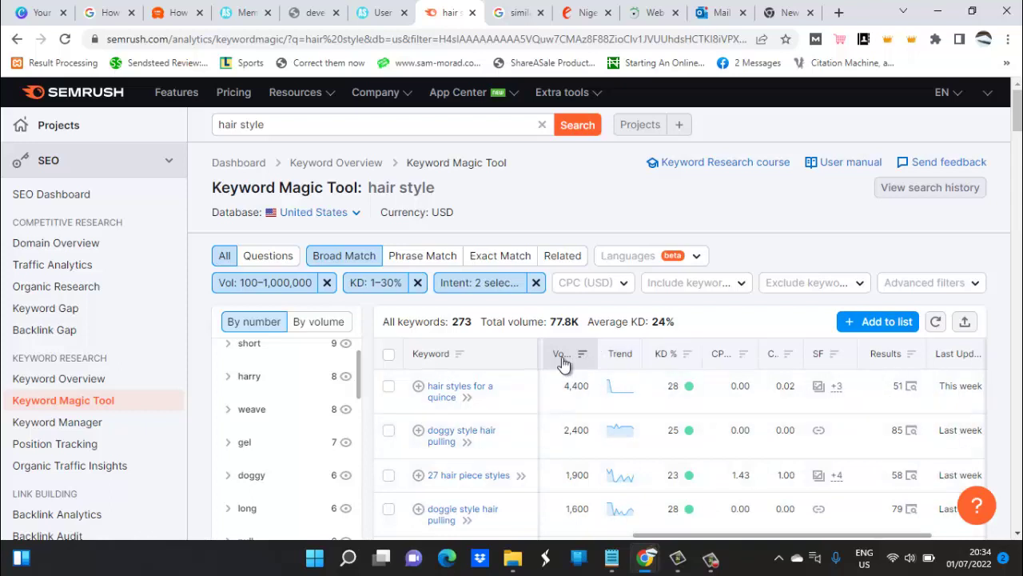
{"action": "left_click", "coordinate": [670, 362]}
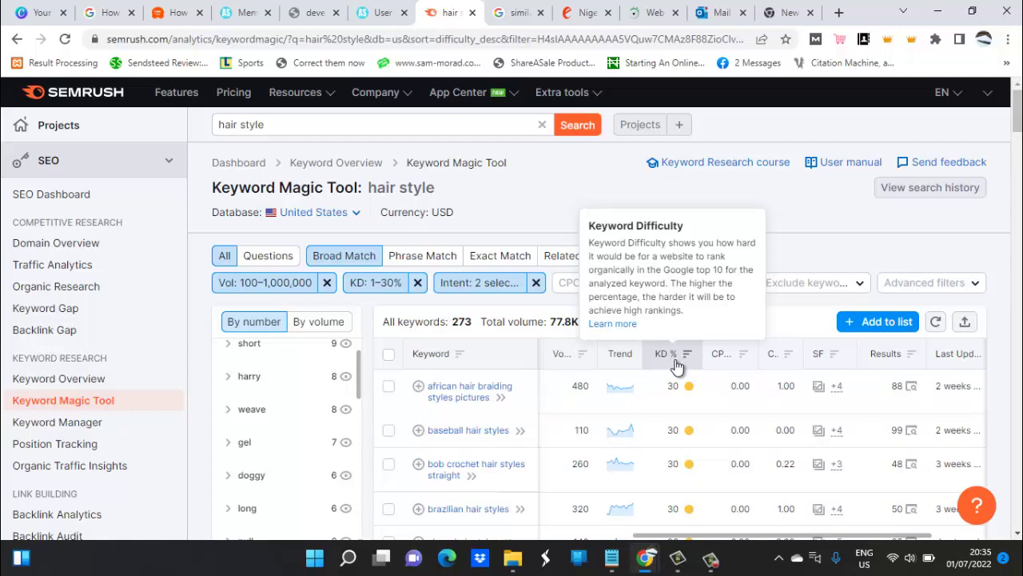
{"action": "left_click_drag", "start_coordinate": [677, 364], "coordinate": [491, 400]}
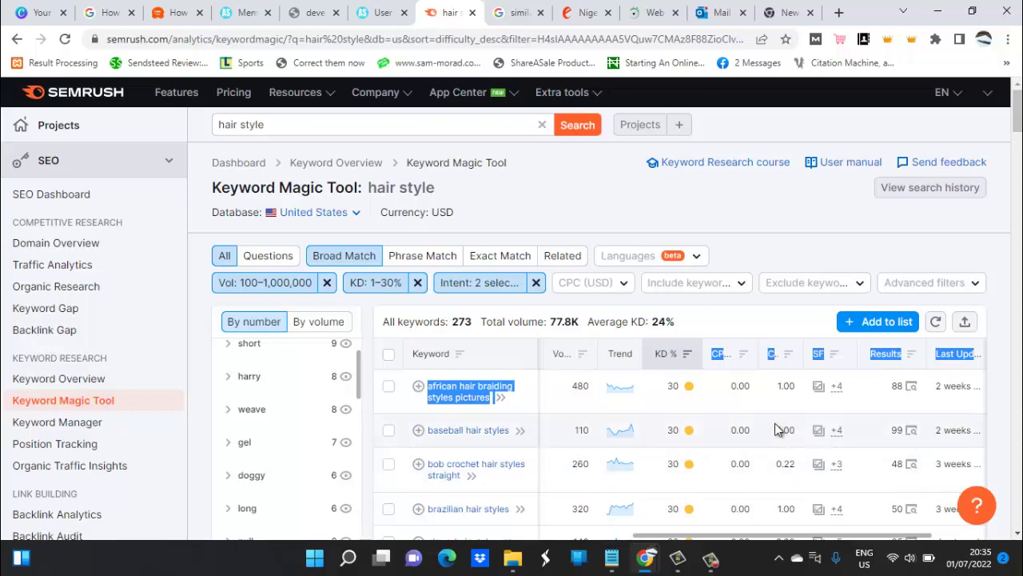
{"action": "left_click", "coordinate": [675, 355]}
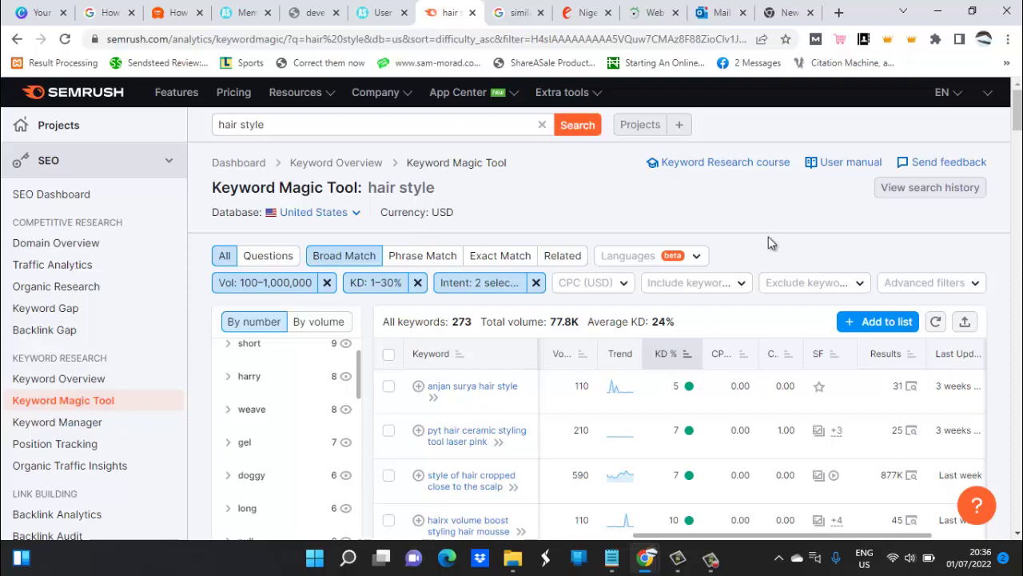
Switch to the incognito Google window, shorten the query to "hair styling" and search the suggested phrase "hair styling products".
{"action": "key", "text": "alt+Tab"}
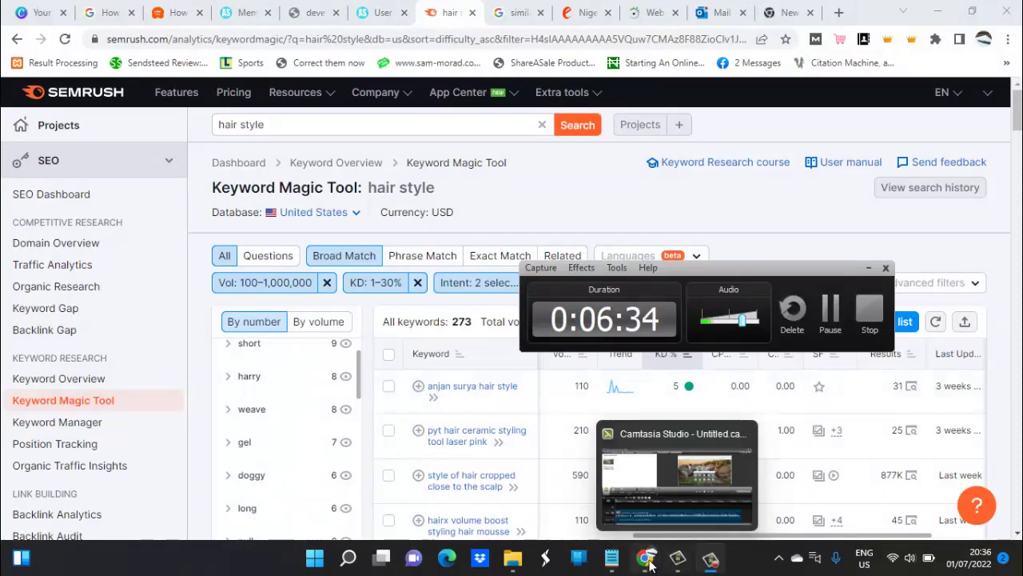
{"action": "mouse_move", "coordinate": [647, 562]}
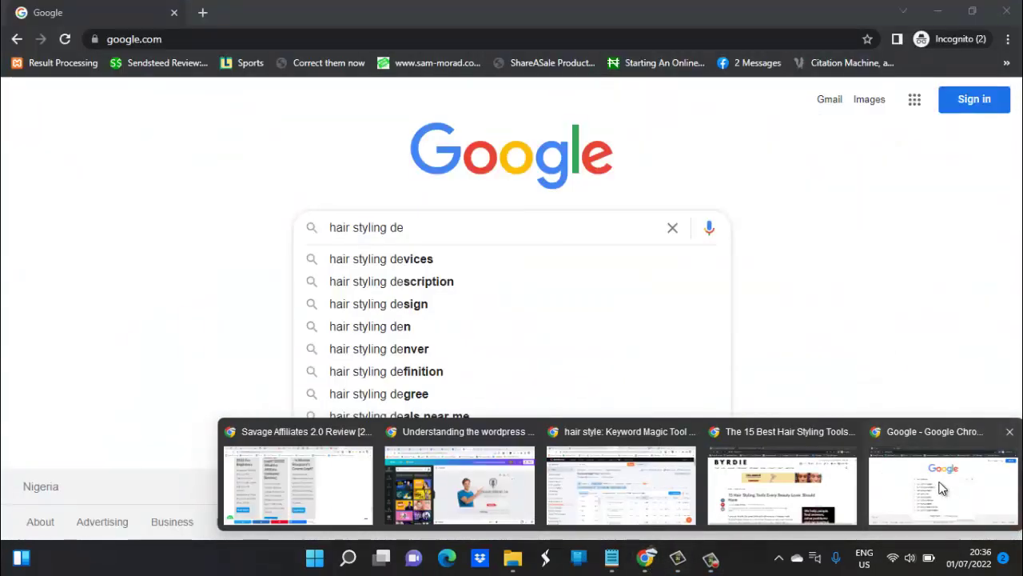
{"action": "left_click", "coordinate": [933, 486]}
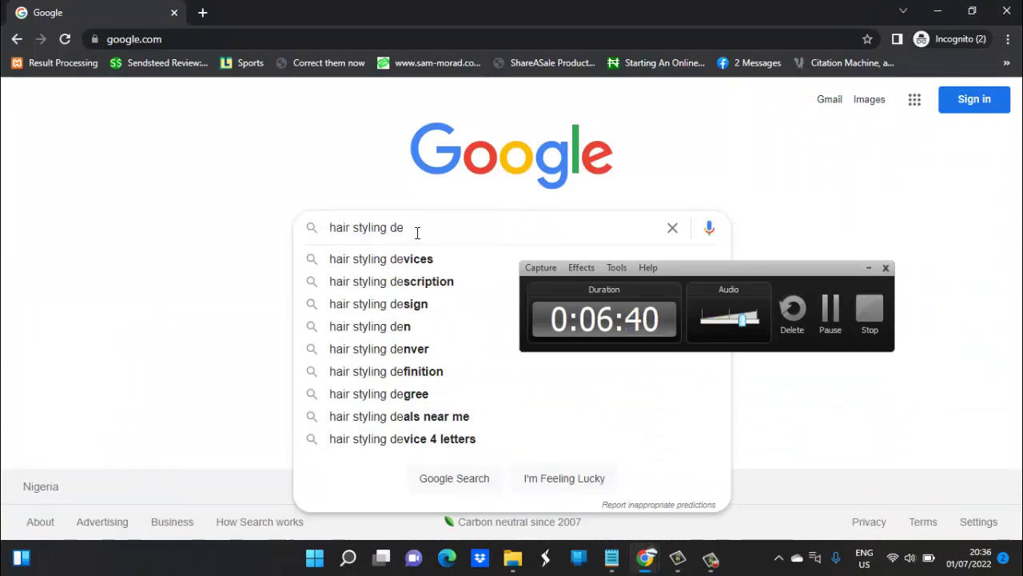
{"action": "key", "text": "BackSpace"}
{"action": "key", "text": "BackSpace"}
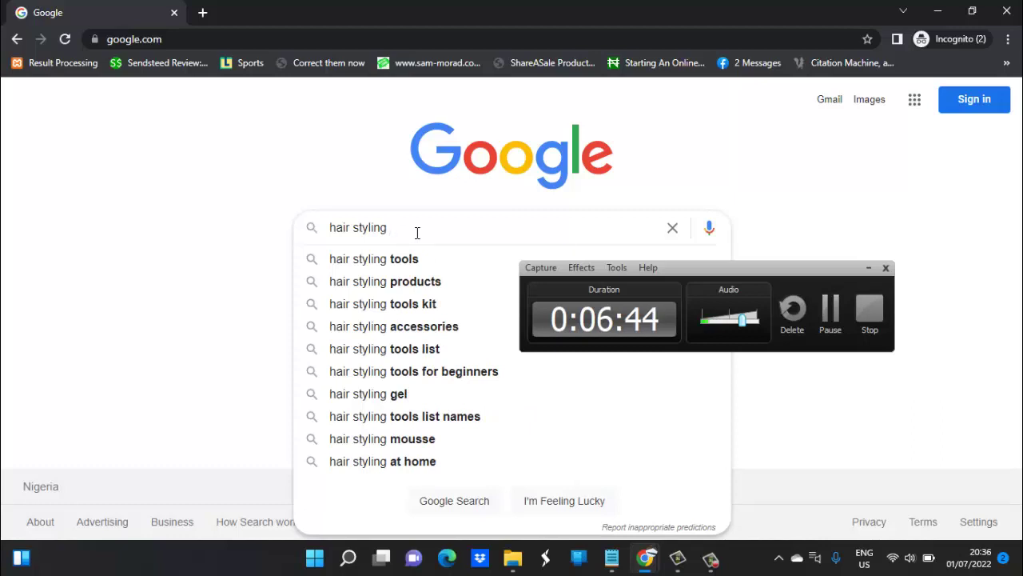
{"action": "left_click", "coordinate": [440, 285]}
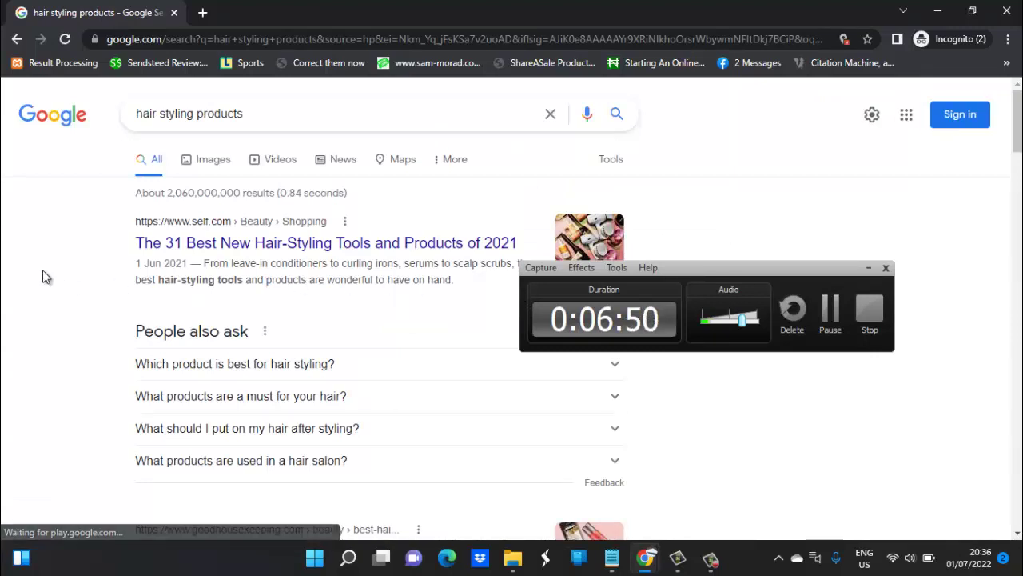
Examine the search results for "hair styling products", including the related questions, ranking articles and videos.
{"action": "scroll", "coordinate": [58, 262], "scroll_direction": "down", "scroll_amount": 3}
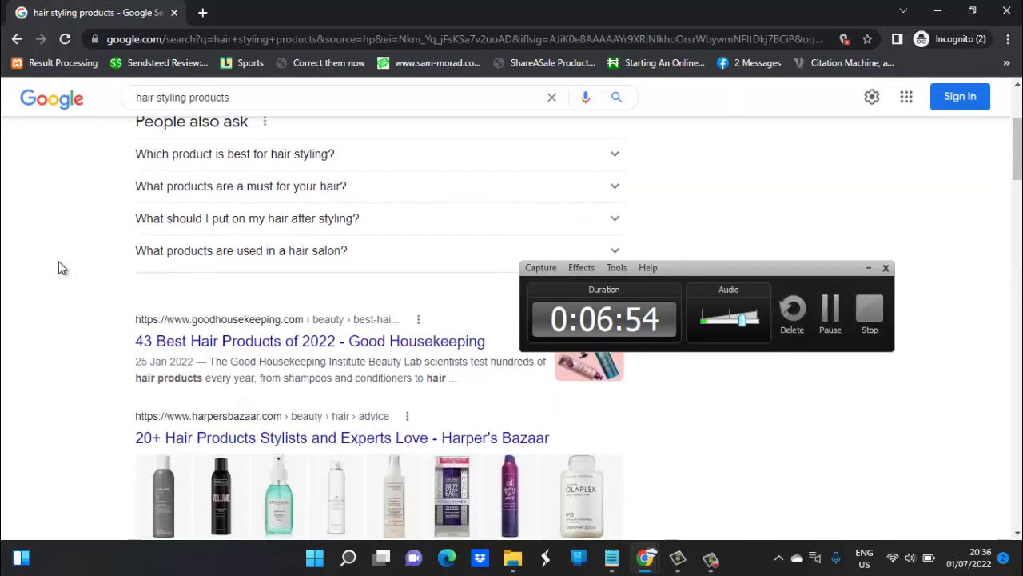
{"action": "scroll", "coordinate": [58, 263], "scroll_direction": "down", "scroll_amount": 1}
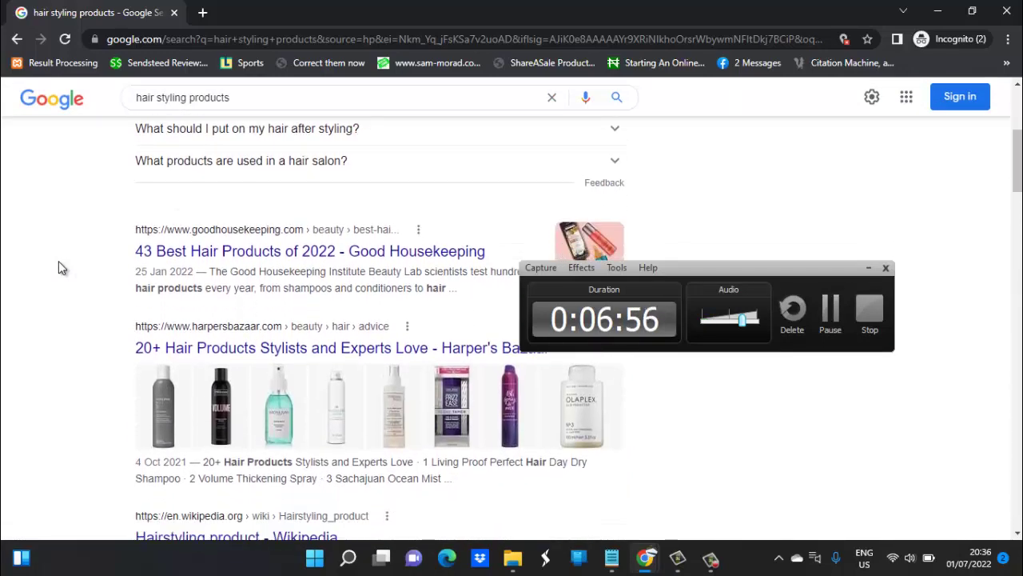
{"action": "scroll", "coordinate": [58, 260], "scroll_direction": "down", "scroll_amount": 2}
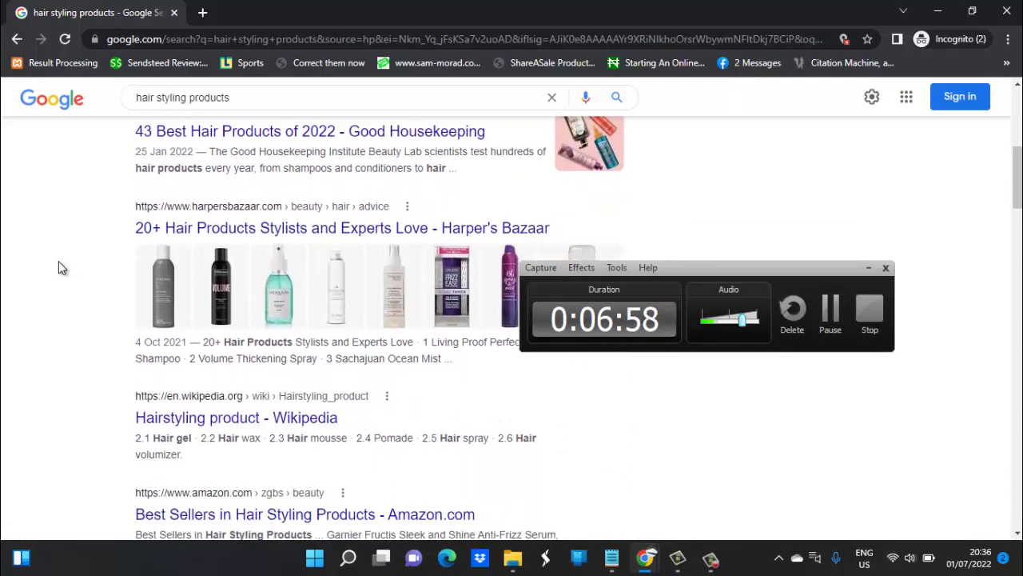
{"action": "scroll", "coordinate": [58, 260], "scroll_direction": "down", "scroll_amount": 1}
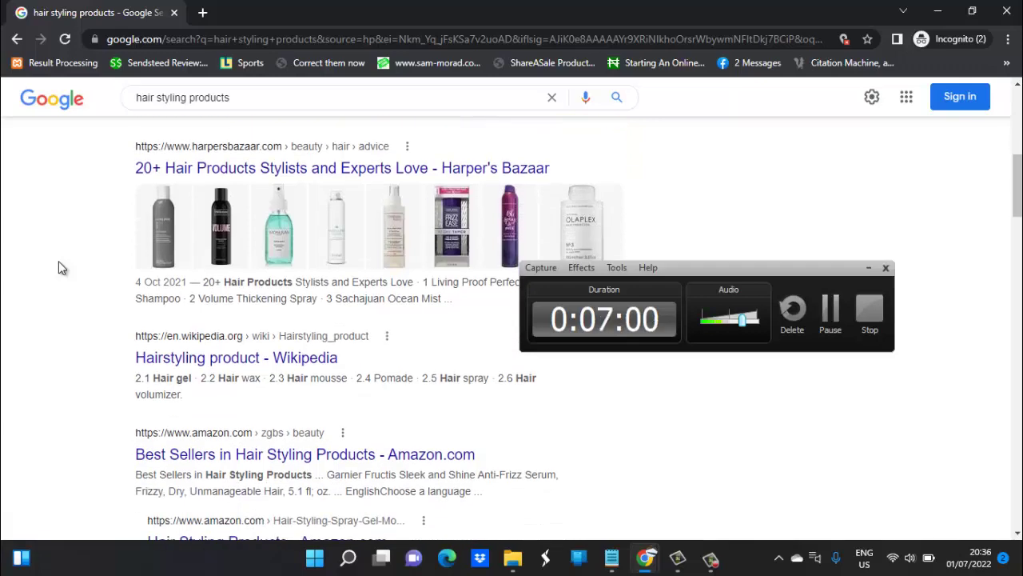
{"action": "scroll", "coordinate": [59, 261], "scroll_direction": "down", "scroll_amount": 3}
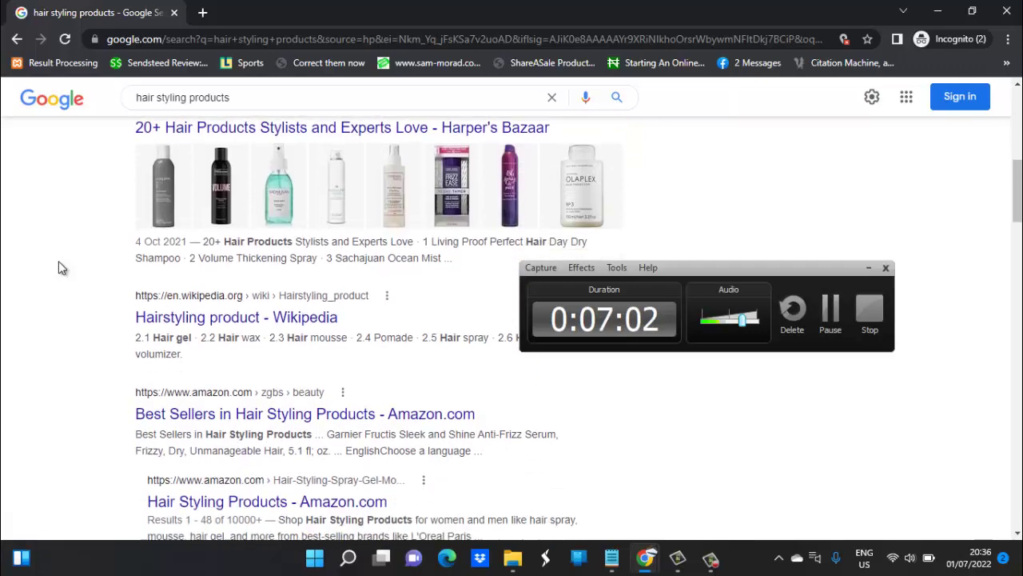
{"action": "scroll", "coordinate": [59, 261], "scroll_direction": "down", "scroll_amount": 3}
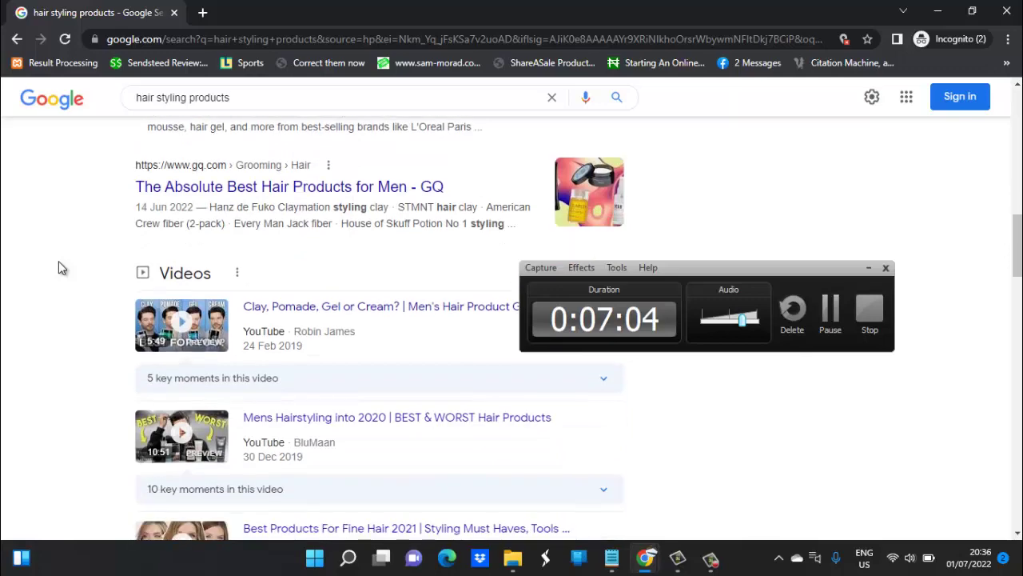
{"action": "scroll", "coordinate": [58, 260], "scroll_direction": "down", "scroll_amount": 4}
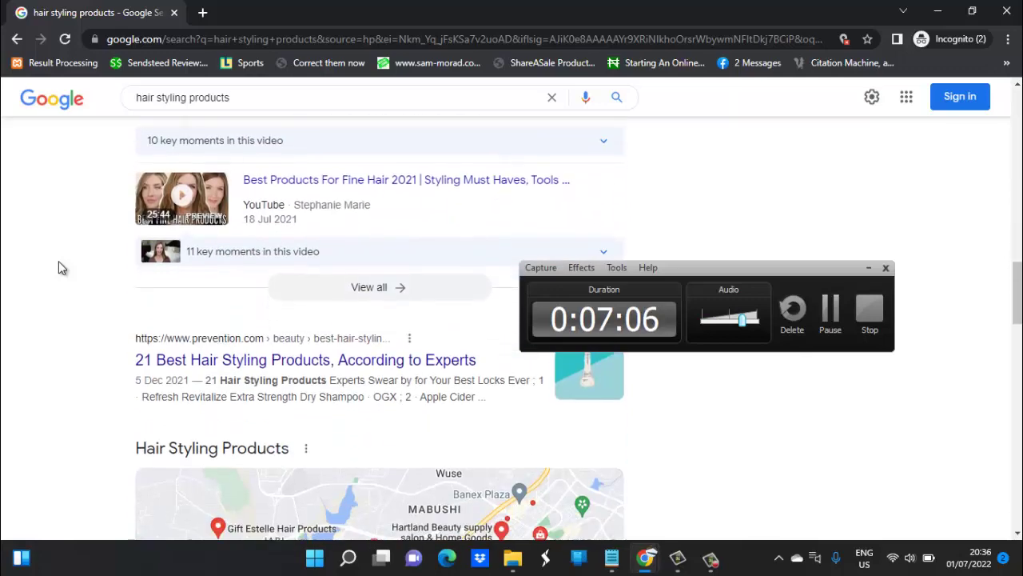
{"action": "scroll", "coordinate": [58, 262], "scroll_direction": "up", "scroll_amount": 3}
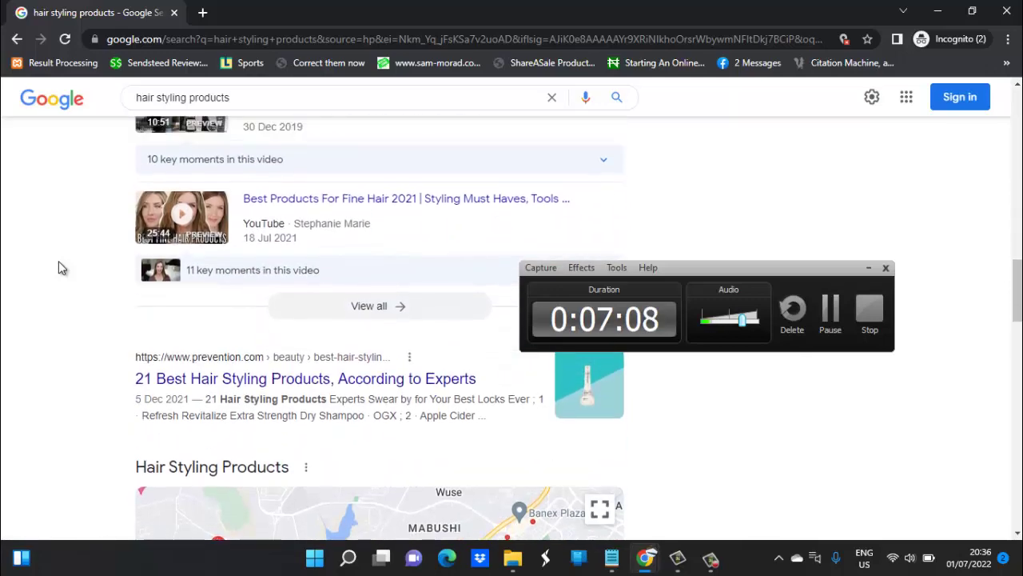
{"action": "scroll", "coordinate": [58, 261], "scroll_direction": "up", "scroll_amount": 10}
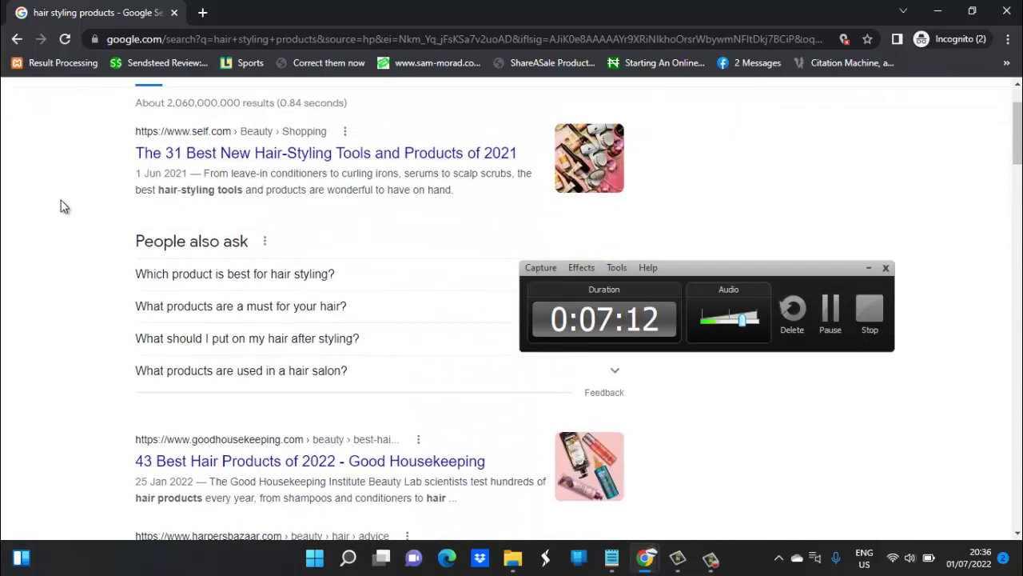
{"action": "scroll", "coordinate": [64, 207], "scroll_direction": "up", "scroll_amount": 1}
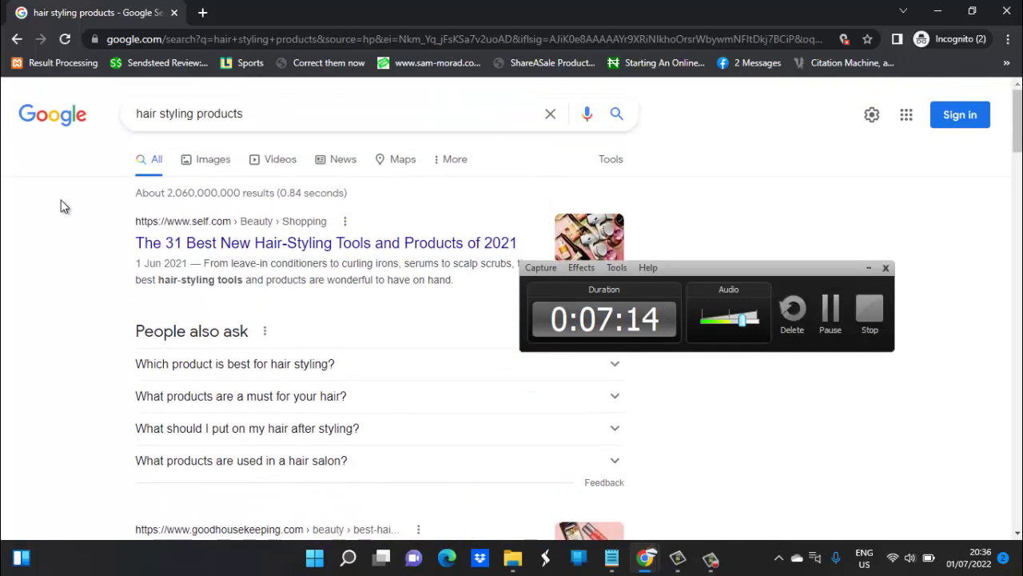
Change the query to "hair styling t" and search the suggested phrase "hair styling tools kit".
{"action": "left_click", "coordinate": [271, 113]}
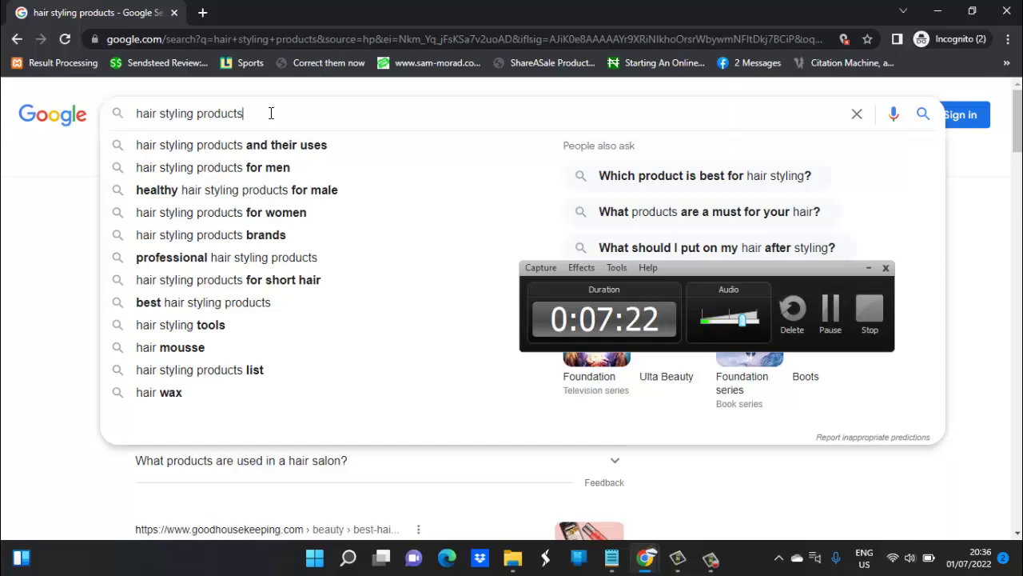
{"action": "key", "text": "BackSpace"}
{"action": "key", "text": "BackSpace"}
{"action": "key", "text": "BackSpace"}
{"action": "key", "text": "BackSpace"}
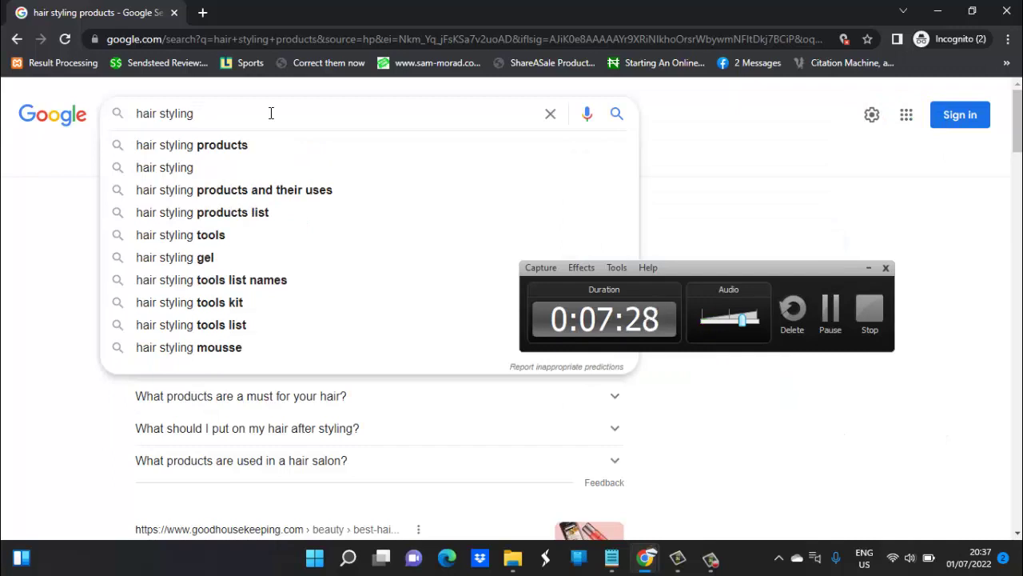
{"action": "type", "text": "t"}
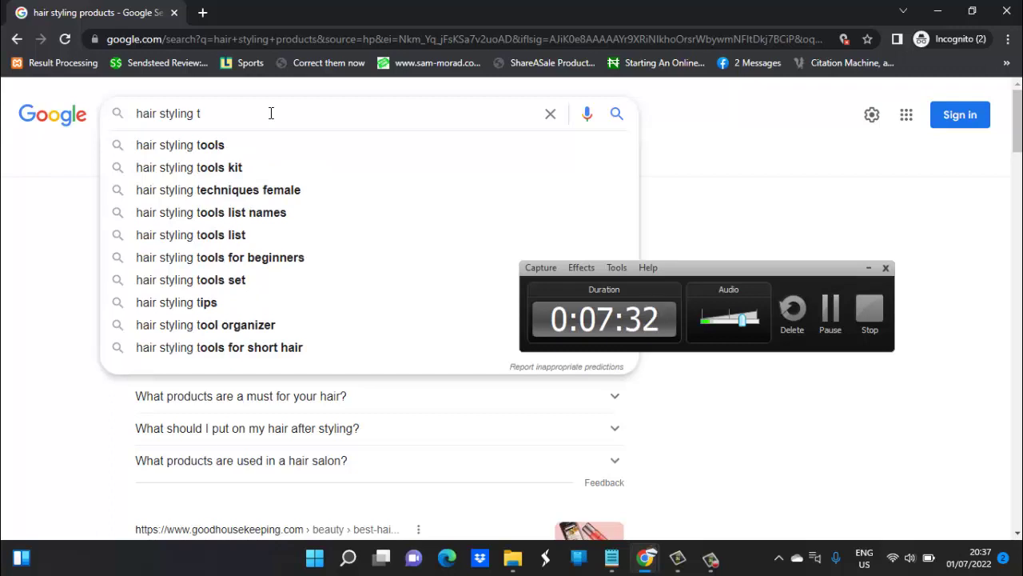
{"action": "key", "text": "Down"}
{"action": "key", "text": "Down"}
{"action": "key", "text": "Return"}
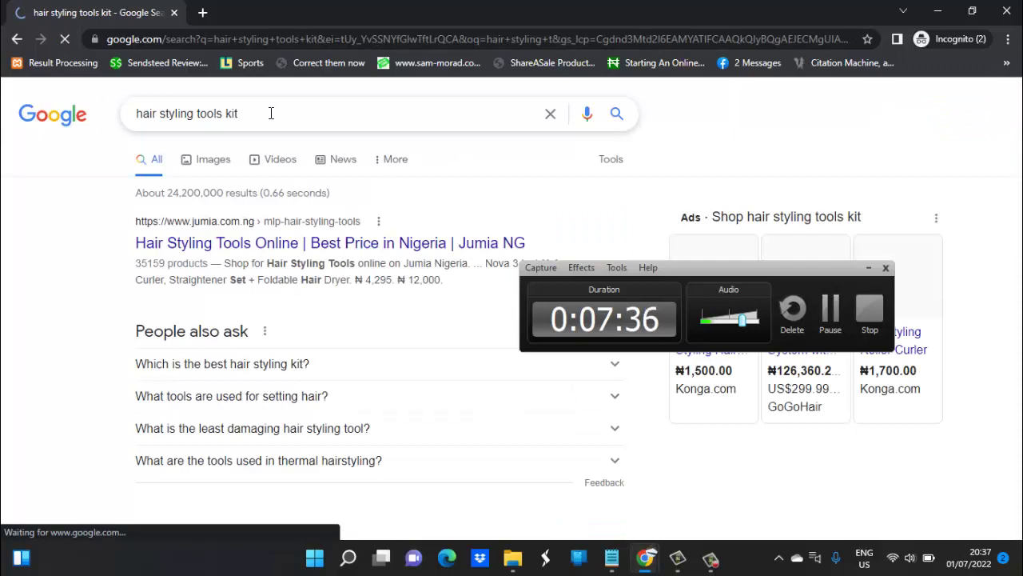
Examine the search results for "hair styling tools kit", from the ranking pages down to the local shops.
{"action": "scroll", "coordinate": [271, 116], "scroll_direction": "down", "scroll_amount": 2}
{"action": "scroll", "coordinate": [271, 116], "scroll_direction": "down", "scroll_amount": 6}
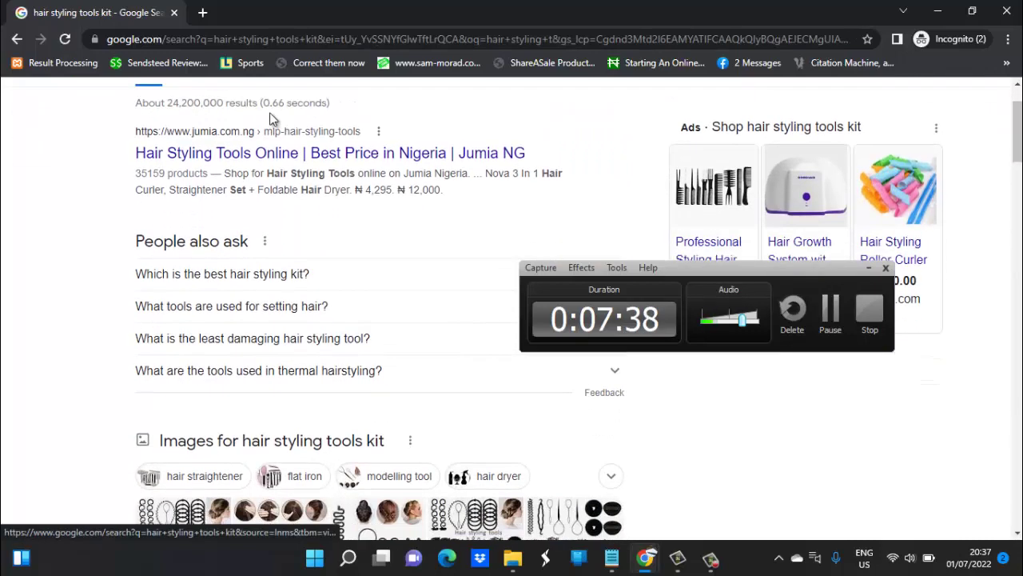
{"action": "scroll", "coordinate": [271, 118], "scroll_direction": "down", "scroll_amount": 9}
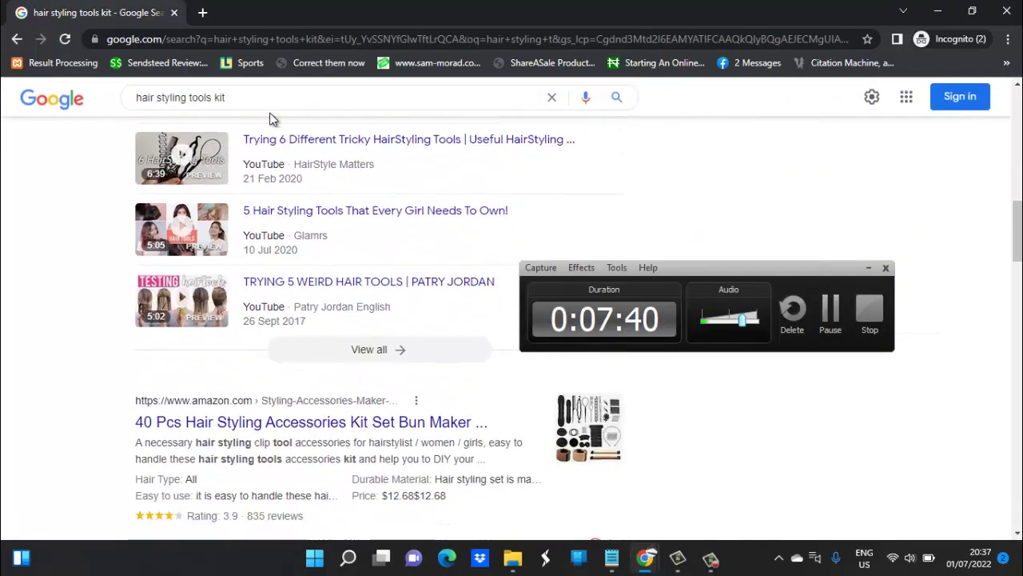
{"action": "scroll", "coordinate": [271, 118], "scroll_direction": "down", "scroll_amount": 3}
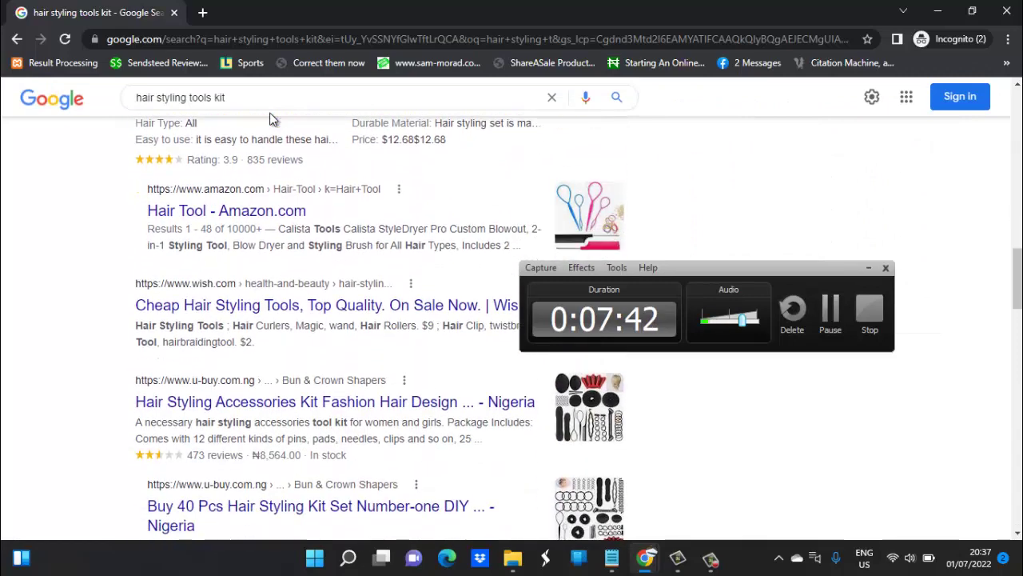
{"action": "scroll", "coordinate": [271, 119], "scroll_direction": "down", "scroll_amount": 7}
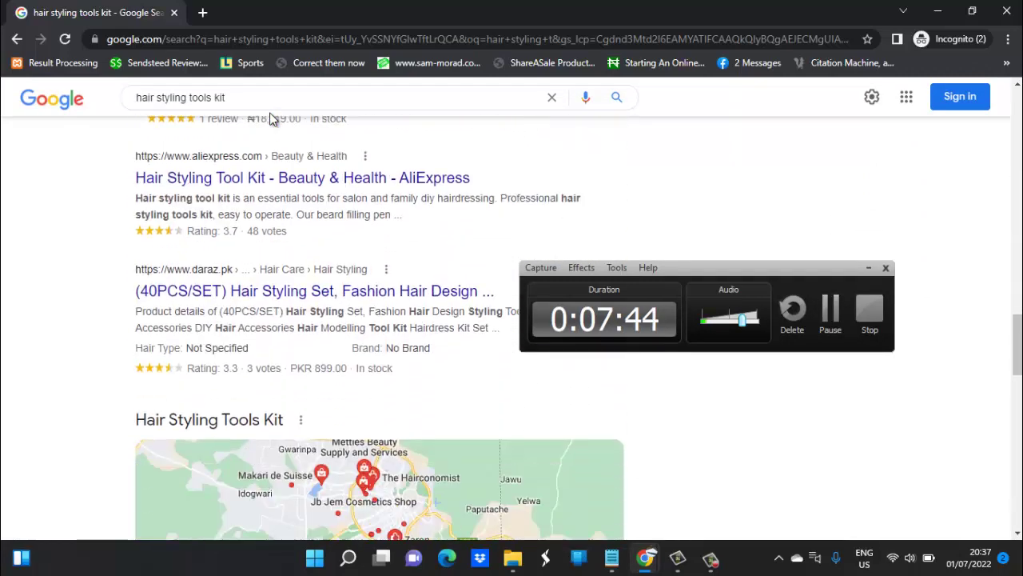
{"action": "scroll", "coordinate": [271, 118], "scroll_direction": "down", "scroll_amount": 3}
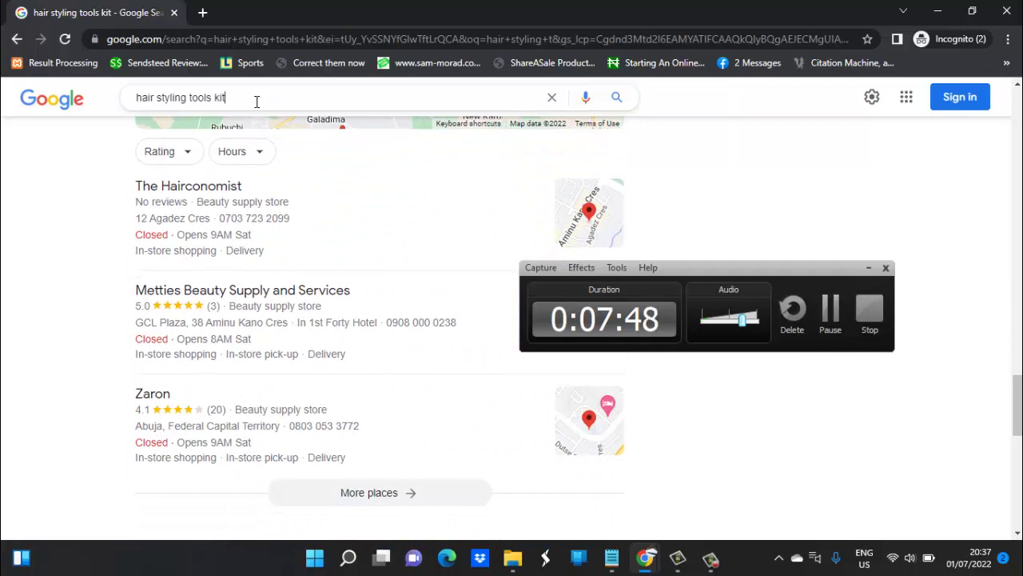
Change the query to "hair styling a" and search the suggested phrase "hair styling accessories".
{"action": "left_click", "coordinate": [257, 100]}
{"action": "key", "text": "BackSpace"}
{"action": "key", "text": "BackSpace"}
{"action": "key", "text": "BackSpace"}
{"action": "key", "text": "BackSpace"}
{"action": "key", "text": "BackSpace"}
{"action": "key", "text": "BackSpace"}
{"action": "key", "text": "BackSpace"}
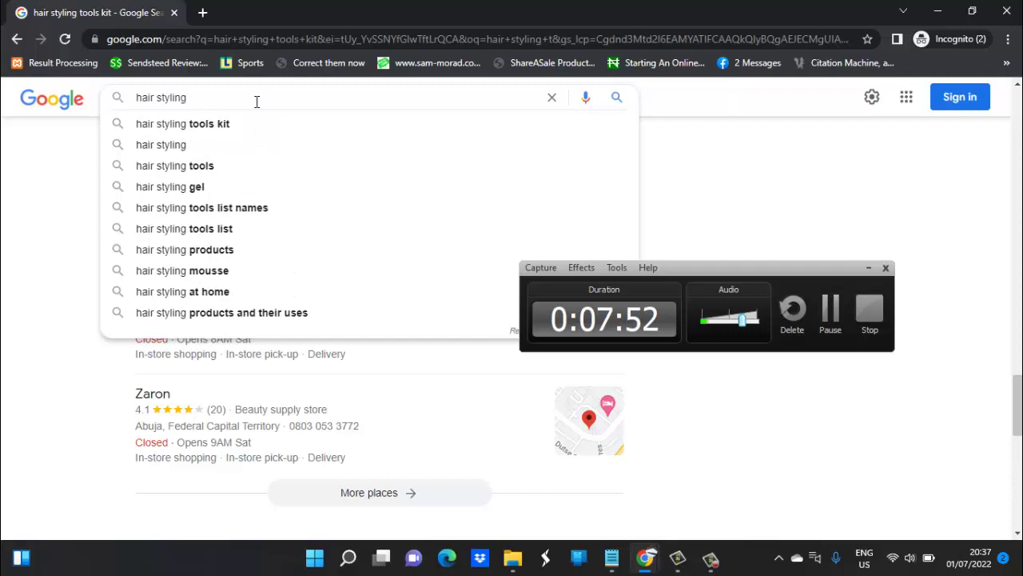
{"action": "type", "text": "a"}
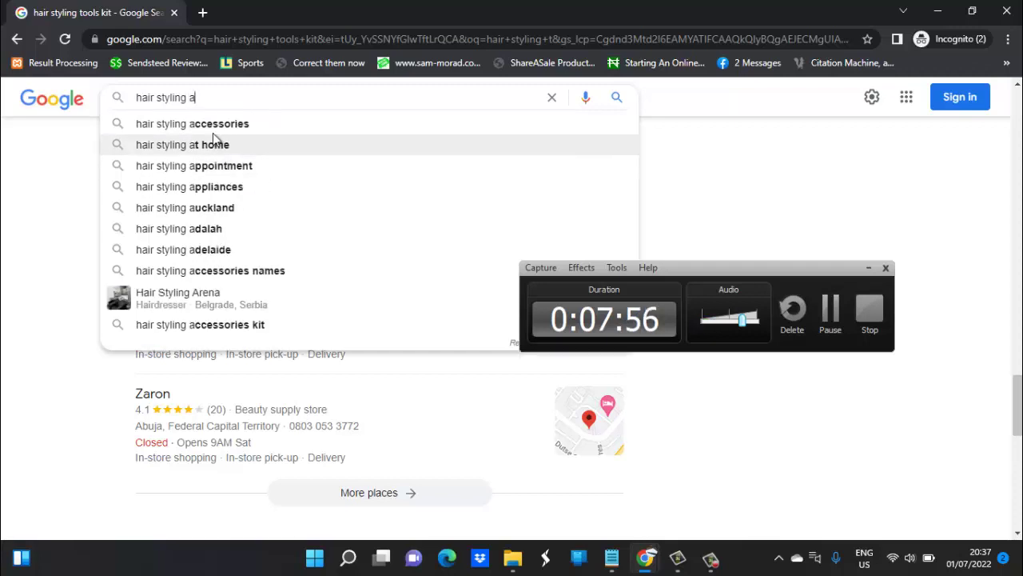
{"action": "left_click", "coordinate": [247, 131]}
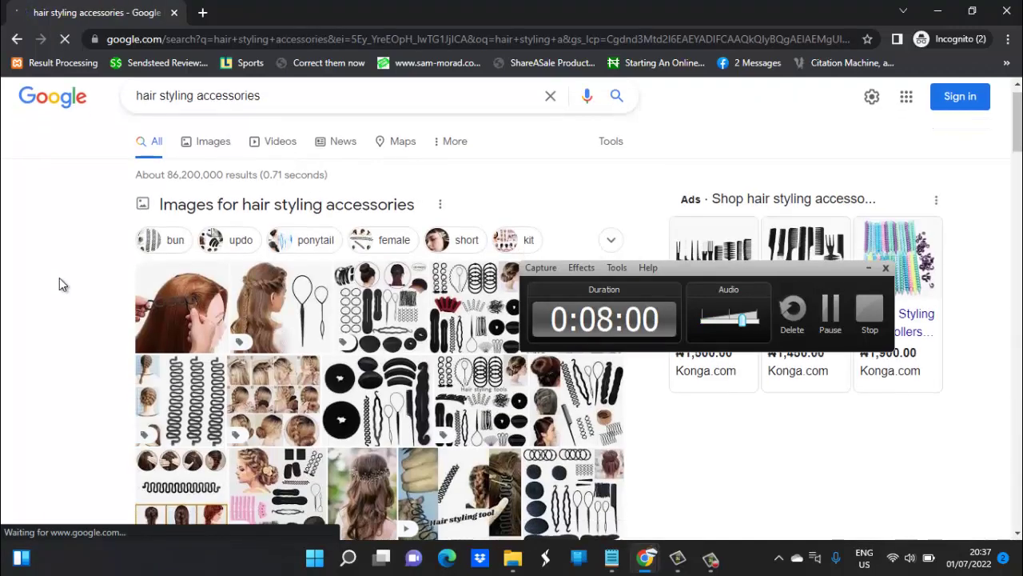
Examine the search results for "hair styling accessories", including the related questions, store listings, videos and local shops.
{"action": "scroll", "coordinate": [62, 284], "scroll_direction": "down", "scroll_amount": 5}
{"action": "scroll", "coordinate": [60, 280], "scroll_direction": "down", "scroll_amount": 3}
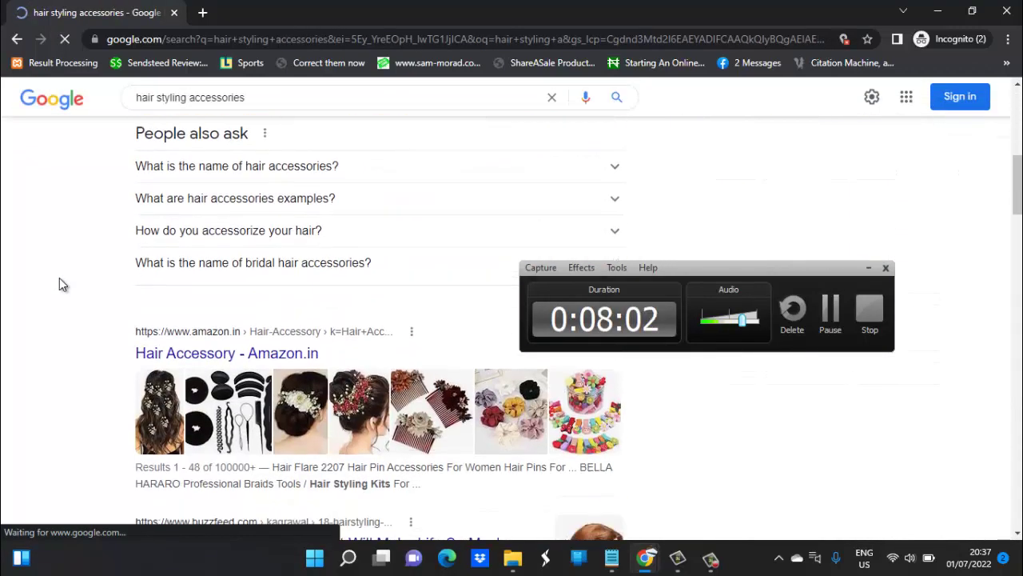
{"action": "scroll", "coordinate": [62, 285], "scroll_direction": "down", "scroll_amount": 4}
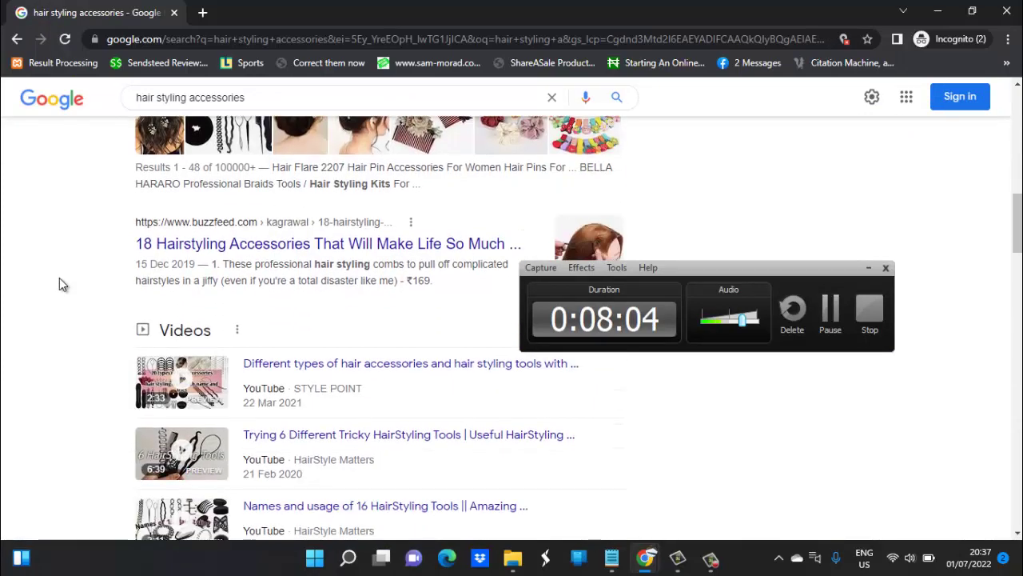
{"action": "scroll", "coordinate": [59, 284], "scroll_direction": "down", "scroll_amount": 8}
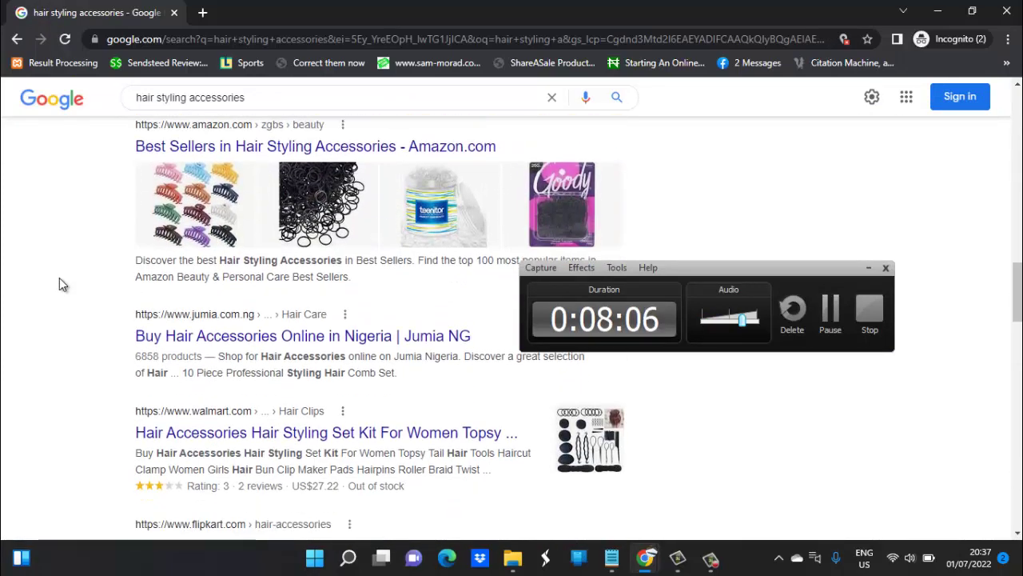
{"action": "scroll", "coordinate": [60, 280], "scroll_direction": "down", "scroll_amount": 4}
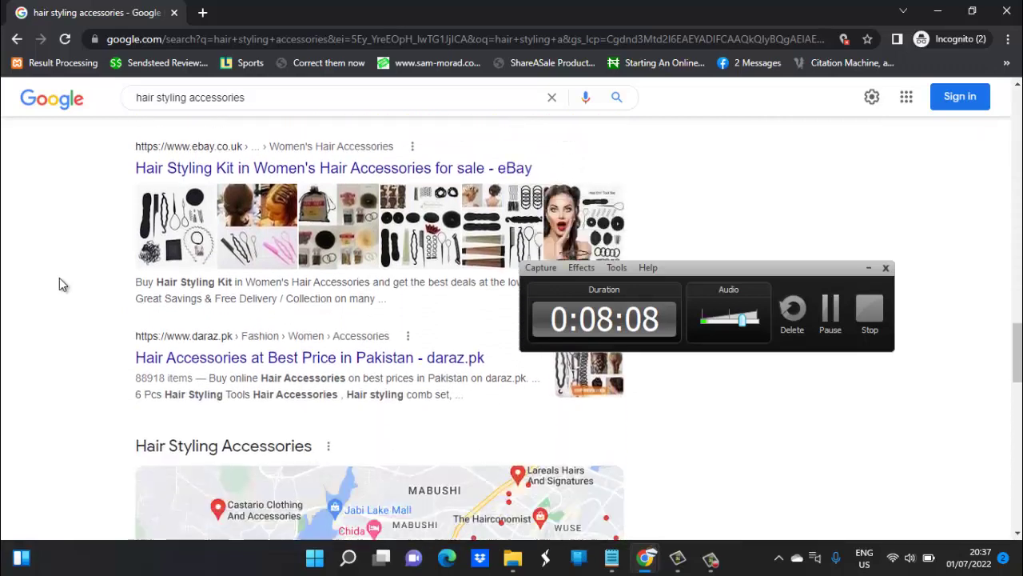
{"action": "scroll", "coordinate": [61, 284], "scroll_direction": "up", "scroll_amount": 5}
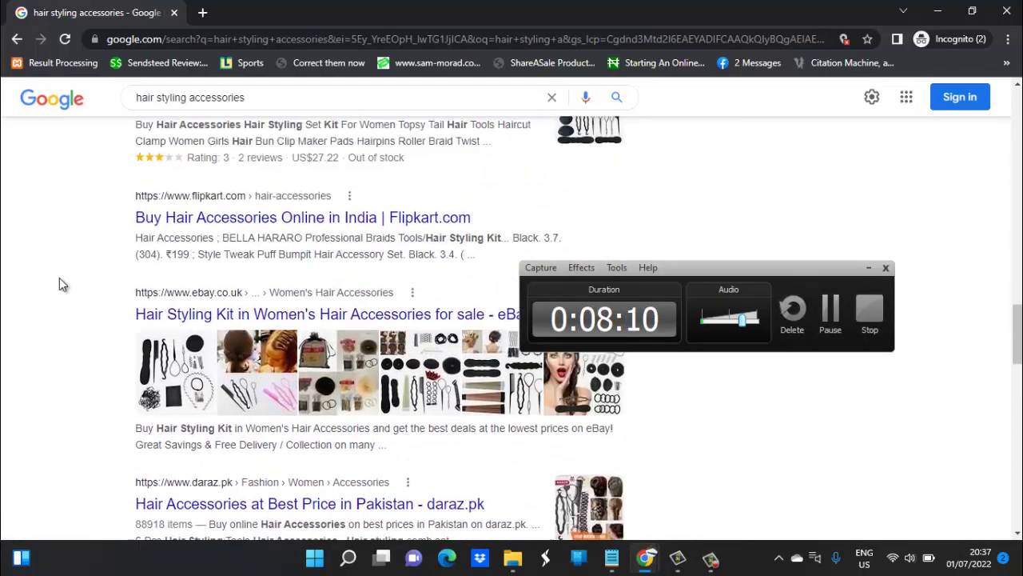
{"action": "scroll", "coordinate": [60, 278], "scroll_direction": "up", "scroll_amount": 5}
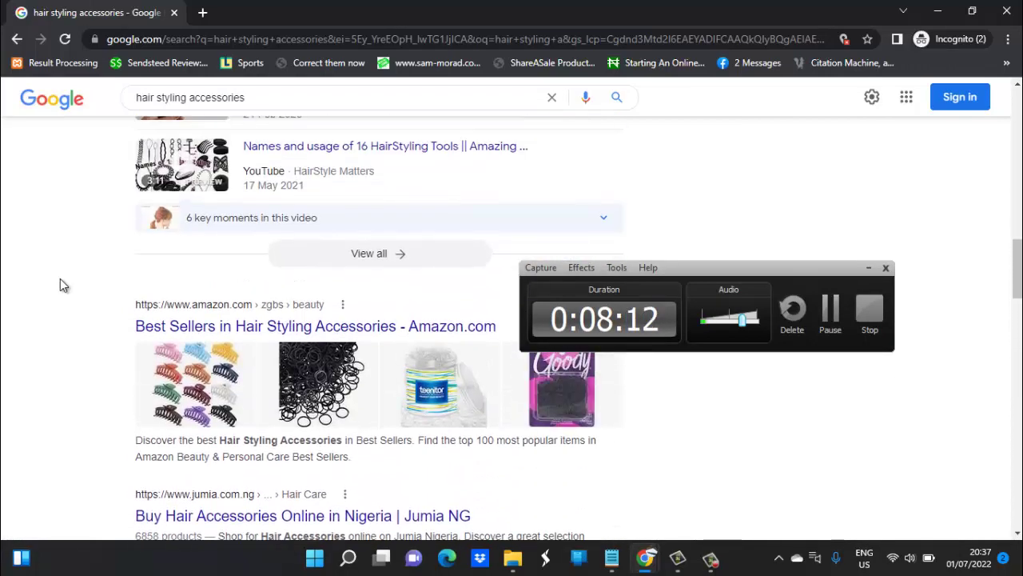
Change the query to "hair styling technique" and search the suggested phrase "hair styling techniques female".
{"action": "left_click", "coordinate": [253, 99]}
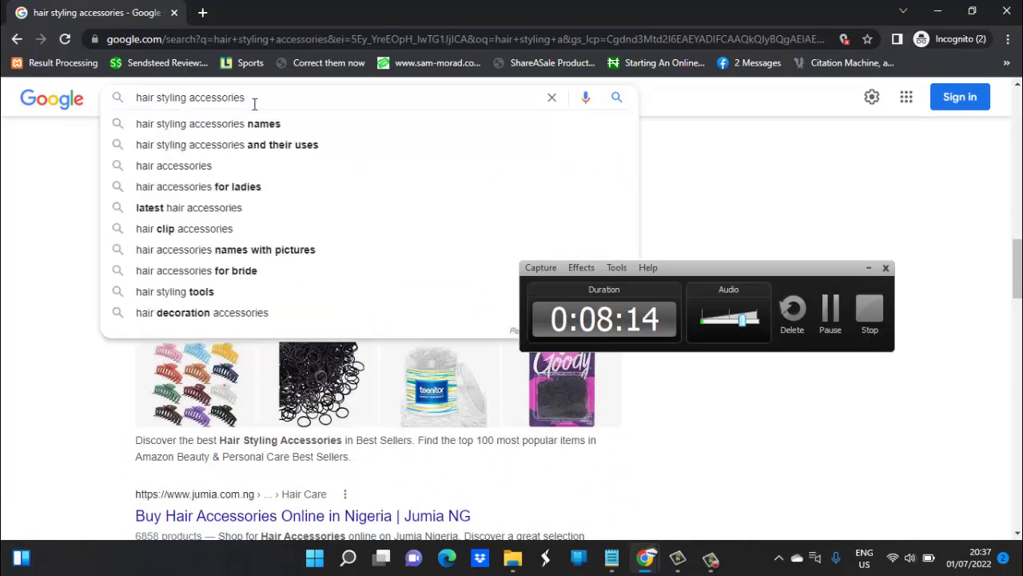
{"action": "key", "text": "BackSpace"}
{"action": "key", "text": "BackSpace"}
{"action": "key", "text": "BackSpace"}
{"action": "key", "text": "BackSpace"}
{"action": "key", "text": "BackSpace"}
{"action": "key", "text": "BackSpace"}
{"action": "key", "text": "BackSpace"}
{"action": "type", "text": "technique"}
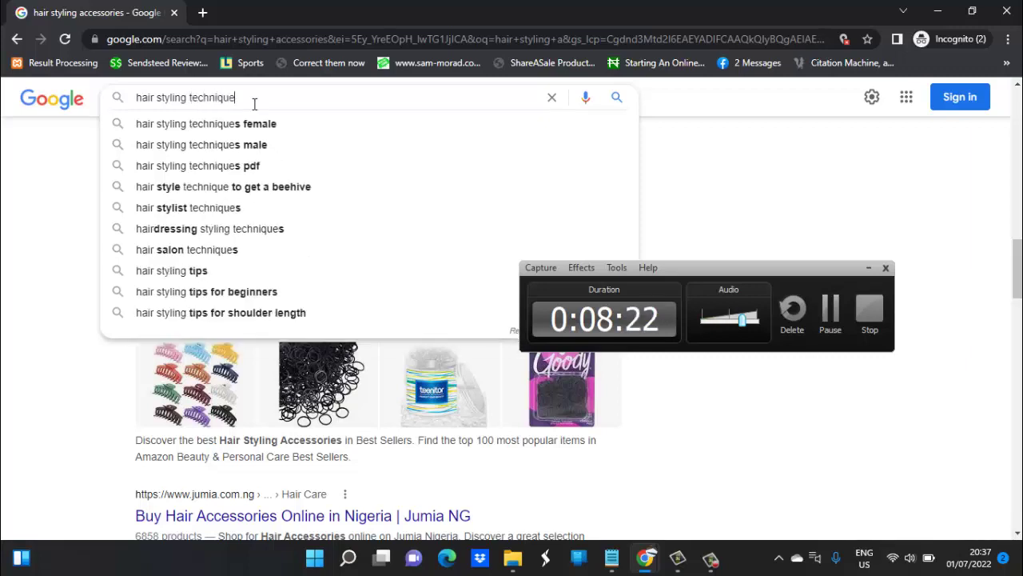
{"action": "key", "text": "Down"}
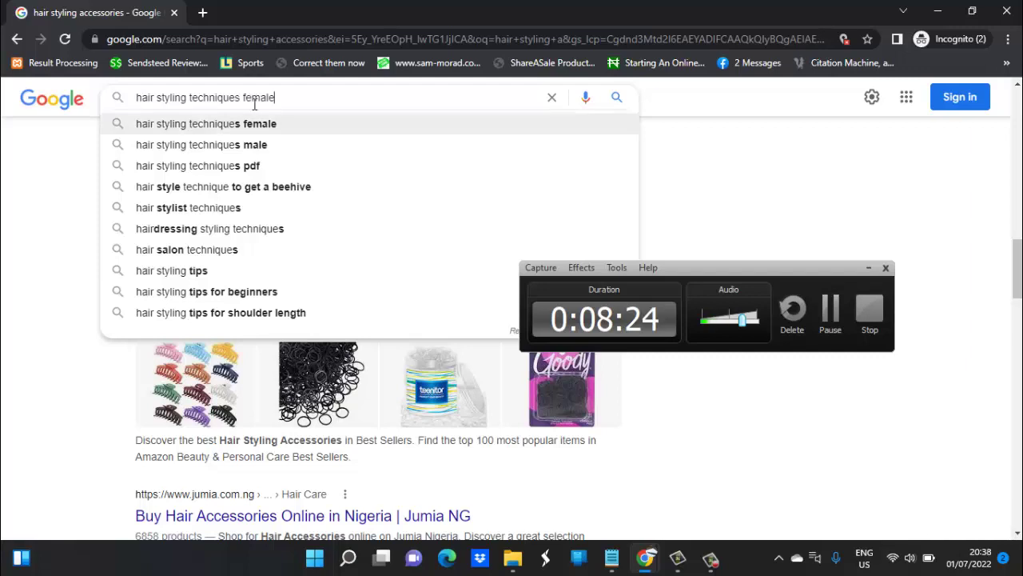
{"action": "key", "text": "Return"}
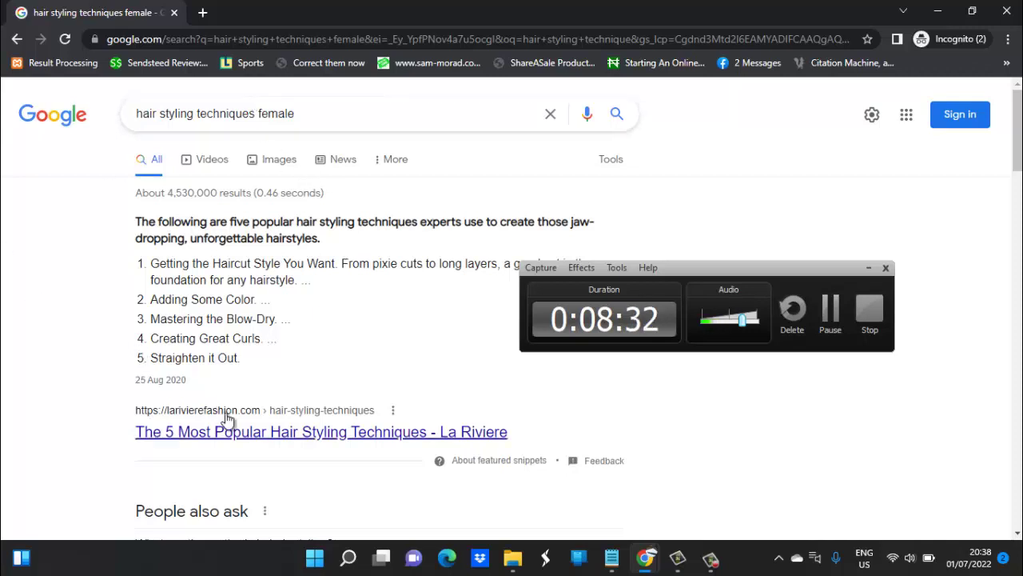
Examine the search results for "hair styling techniques female", from the featured snippet and videos down to the ranking articles.
{"action": "scroll", "coordinate": [48, 336], "scroll_direction": "down", "scroll_amount": 2}
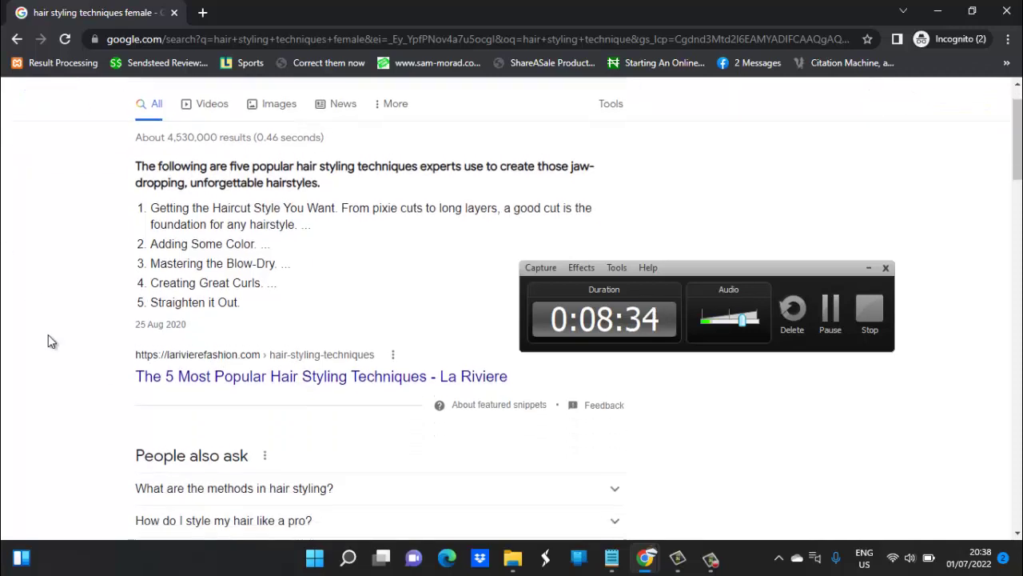
{"action": "scroll", "coordinate": [48, 336], "scroll_direction": "down", "scroll_amount": 5}
{"action": "scroll", "coordinate": [48, 342], "scroll_direction": "down", "scroll_amount": 5}
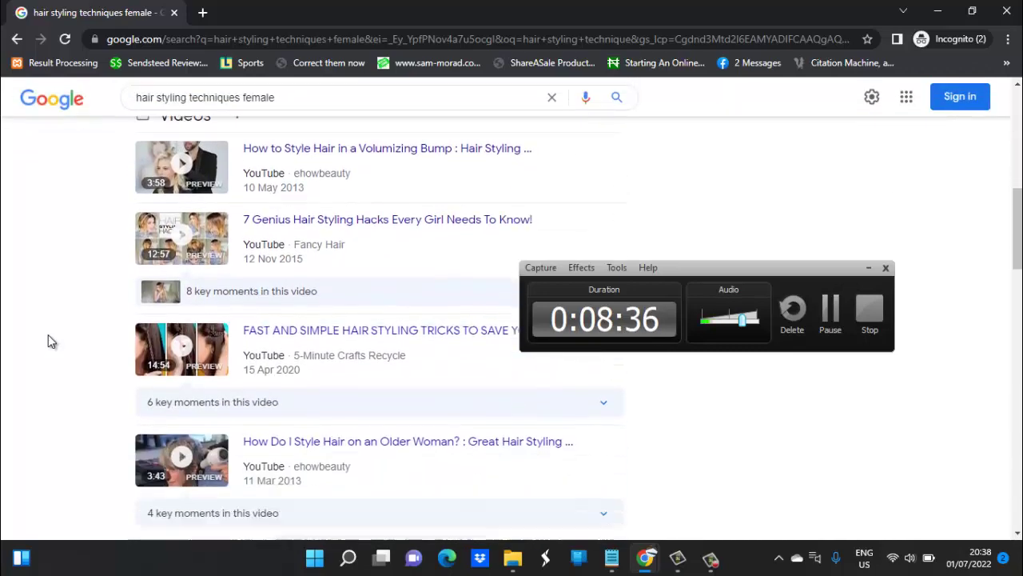
{"action": "scroll", "coordinate": [47, 342], "scroll_direction": "down", "scroll_amount": 3}
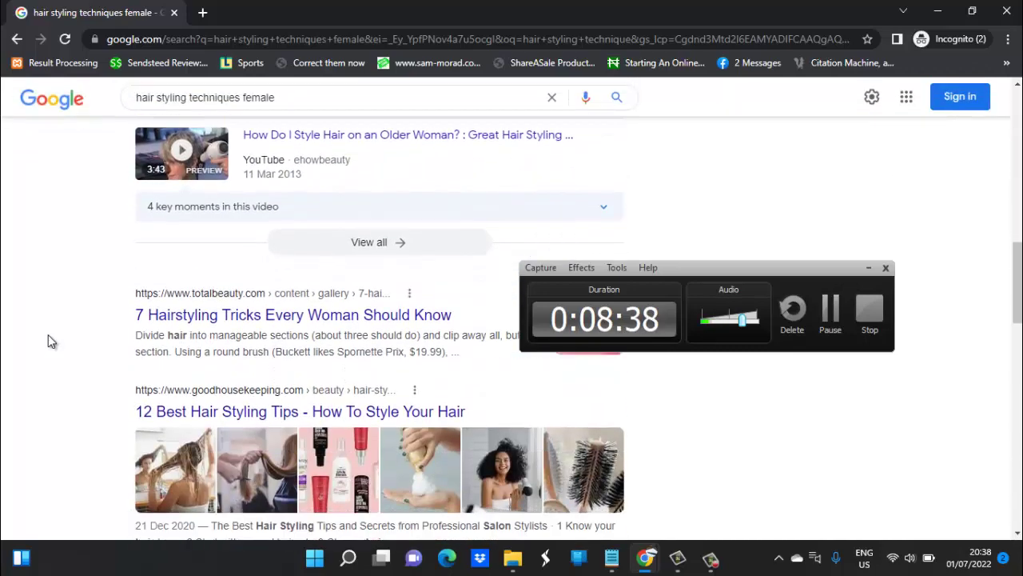
{"action": "scroll", "coordinate": [48, 335], "scroll_direction": "down", "scroll_amount": 5}
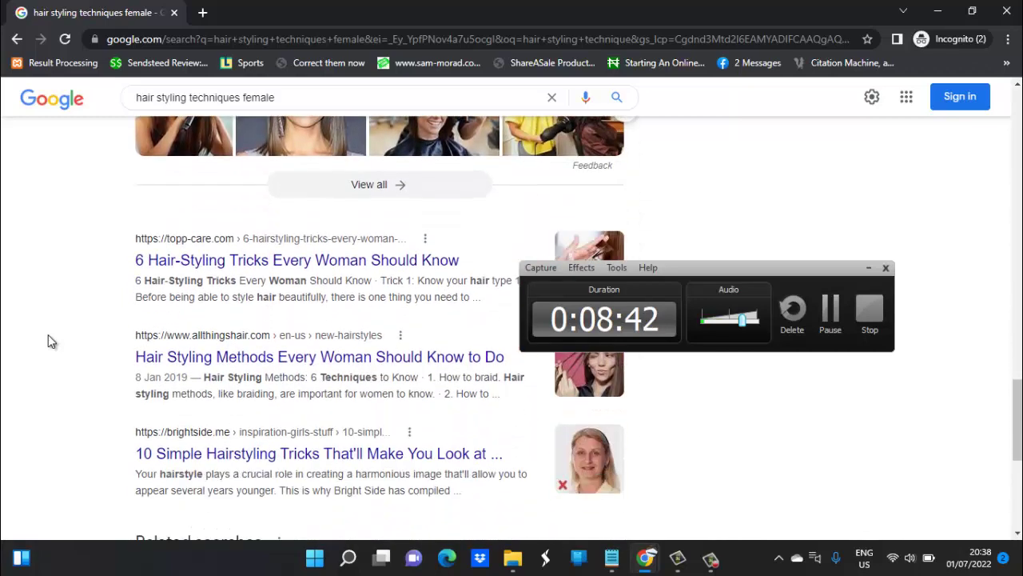
Open the allthingshair.com result "Hair Styling Methods Every Woman Should Know to Do" in a new tab and copy the site's root URL.
{"action": "right_click", "coordinate": [234, 359]}
{"action": "left_click", "coordinate": [319, 370]}
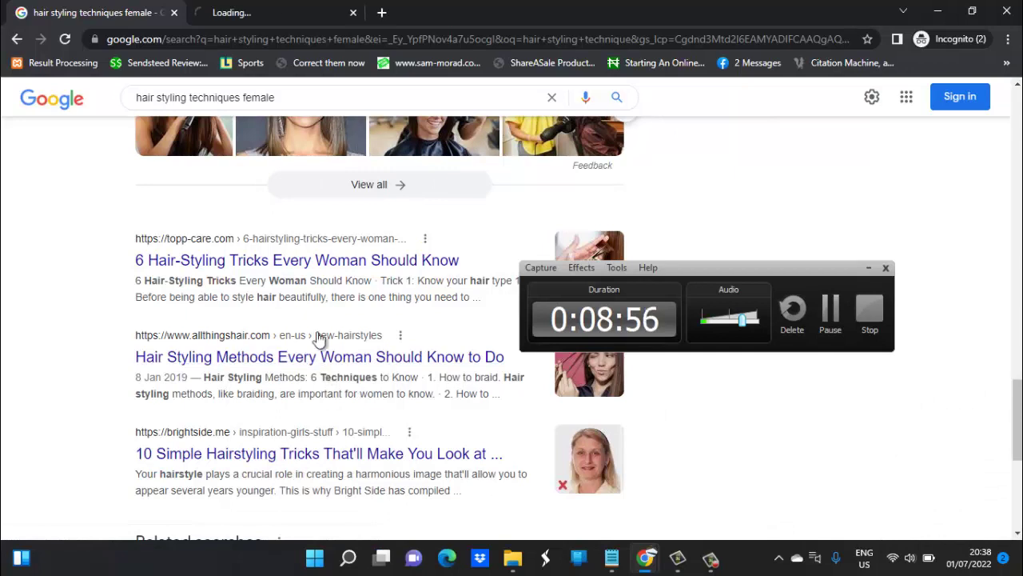
{"action": "left_click", "coordinate": [254, 15]}
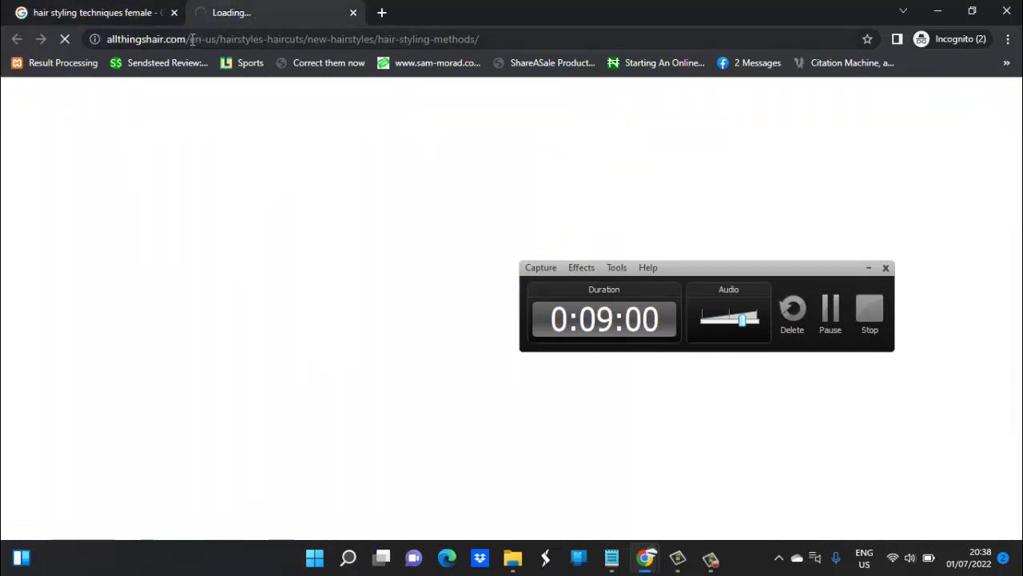
{"action": "left_click_drag", "start_coordinate": [192, 40], "coordinate": [103, 40]}
{"action": "key", "text": "ctrl+c"}
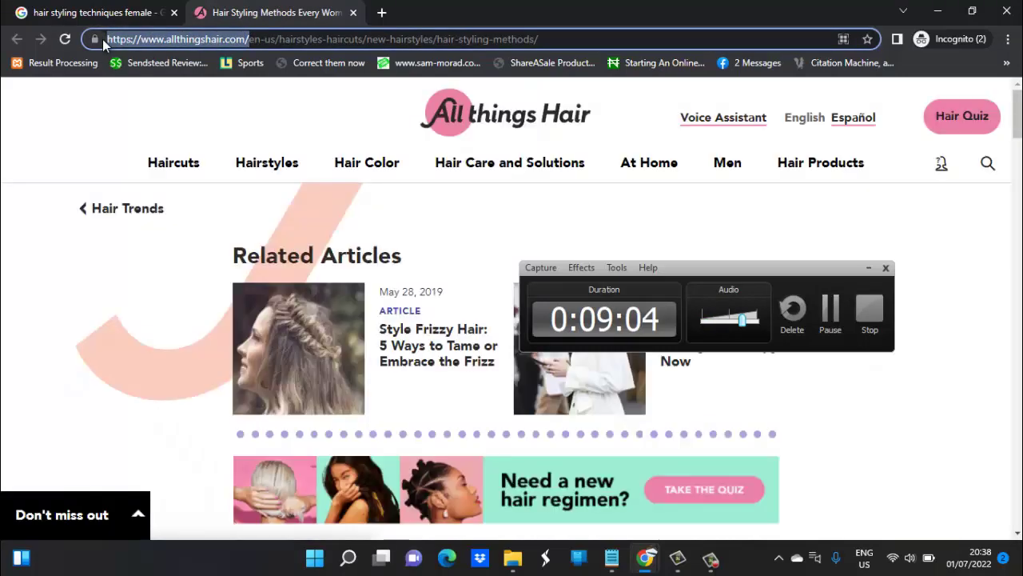
{"action": "left_click", "coordinate": [98, 40]}
{"action": "left_click", "coordinate": [325, 188]}
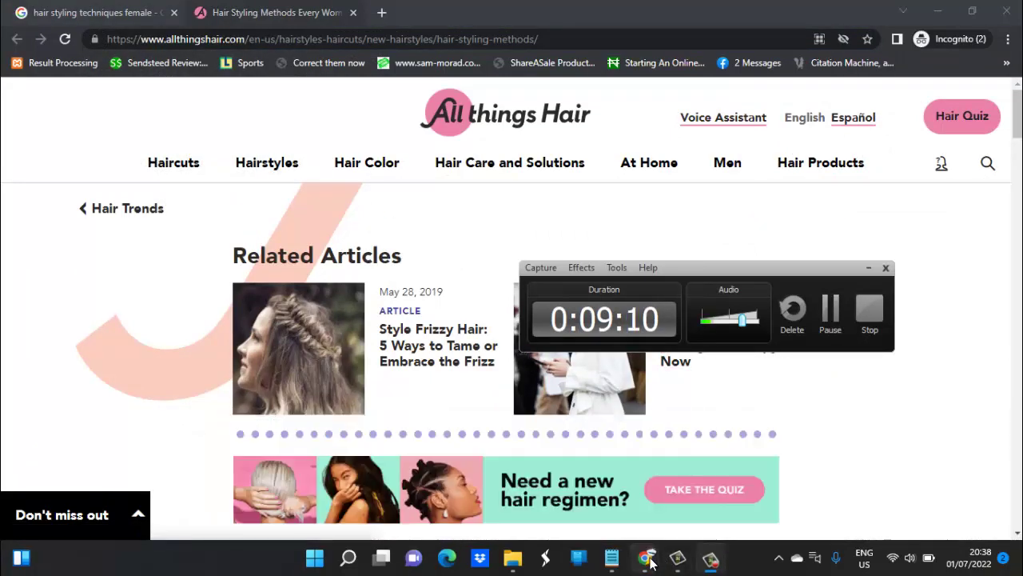
{"action": "mouse_move", "coordinate": [651, 563]}
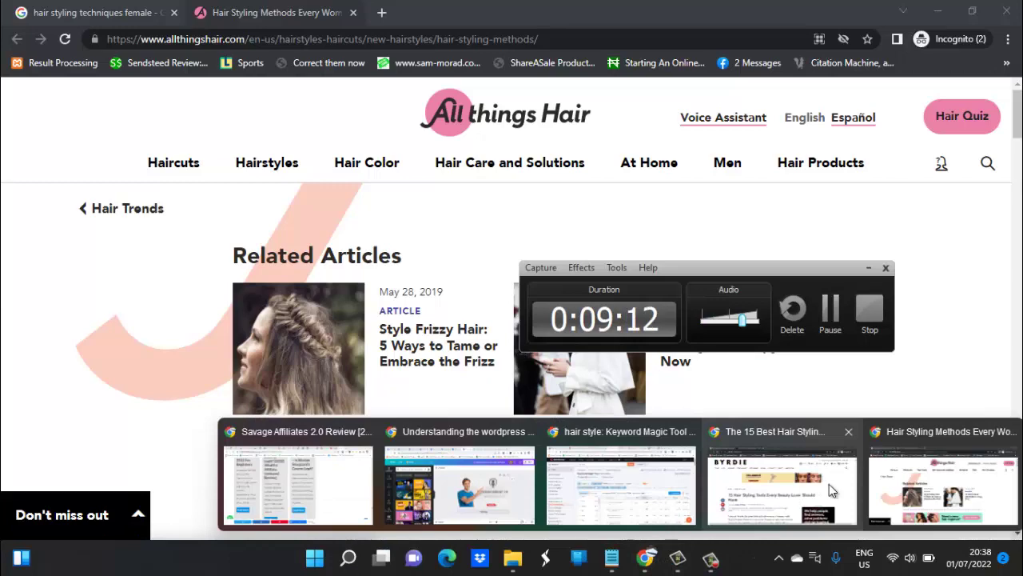
{"action": "mouse_move", "coordinate": [670, 480]}
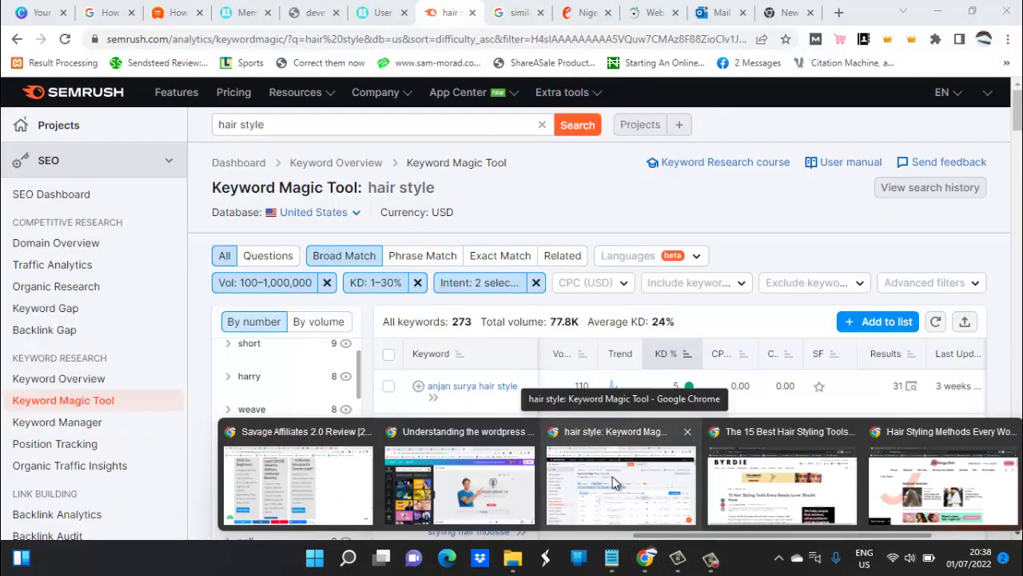
{"action": "left_click", "coordinate": [614, 482]}
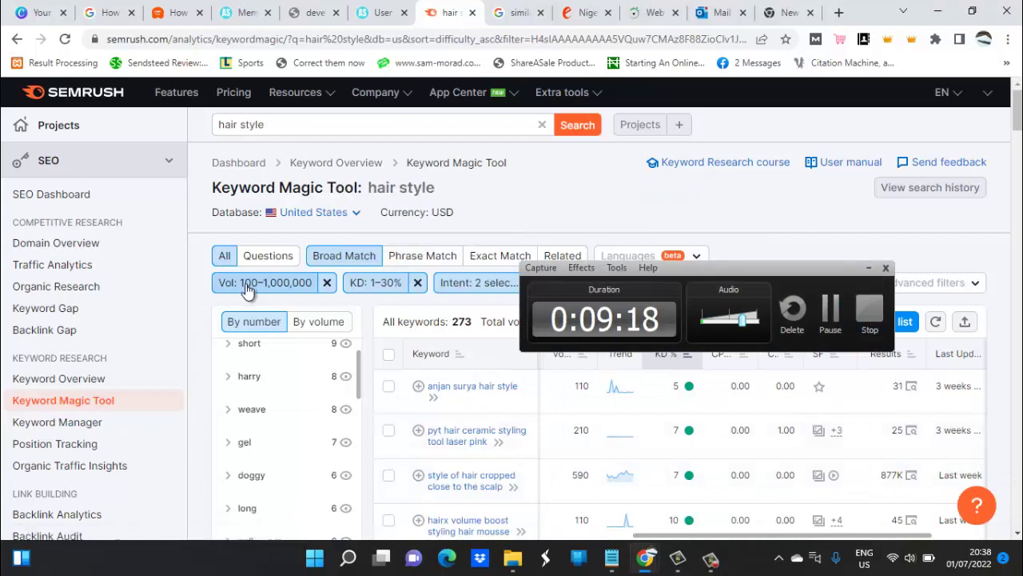
{"action": "left_click", "coordinate": [95, 245]}
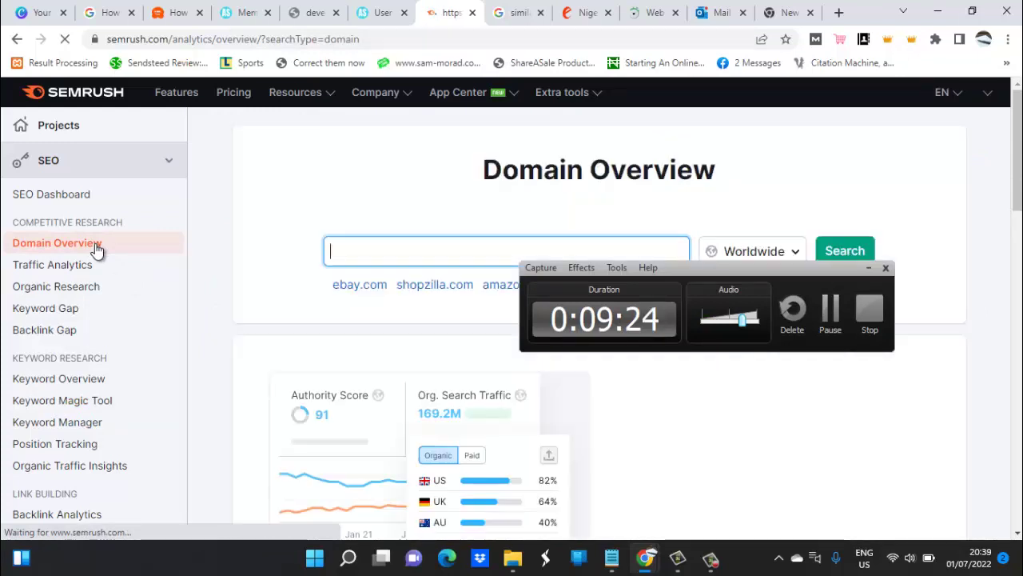
{"action": "left_click_drag", "start_coordinate": [813, 264], "coordinate": [955, 450]}
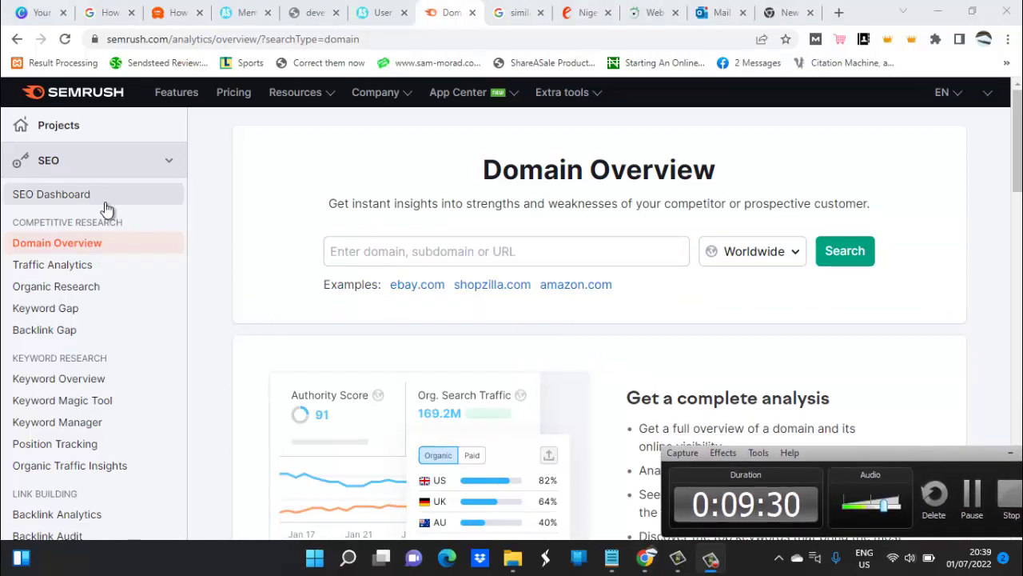
{"action": "left_click", "coordinate": [381, 256]}
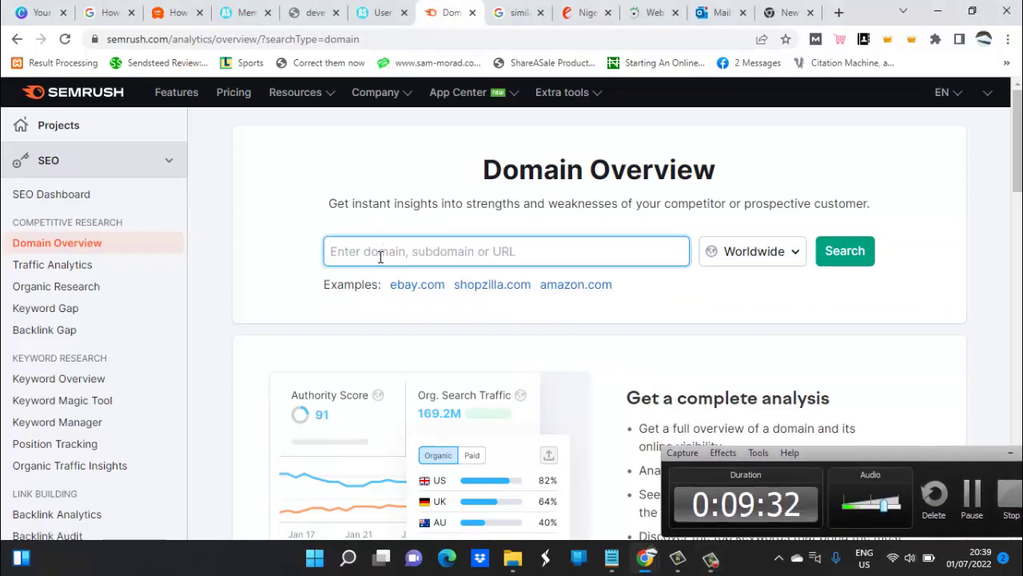
{"action": "key", "text": "ctrl+v"}
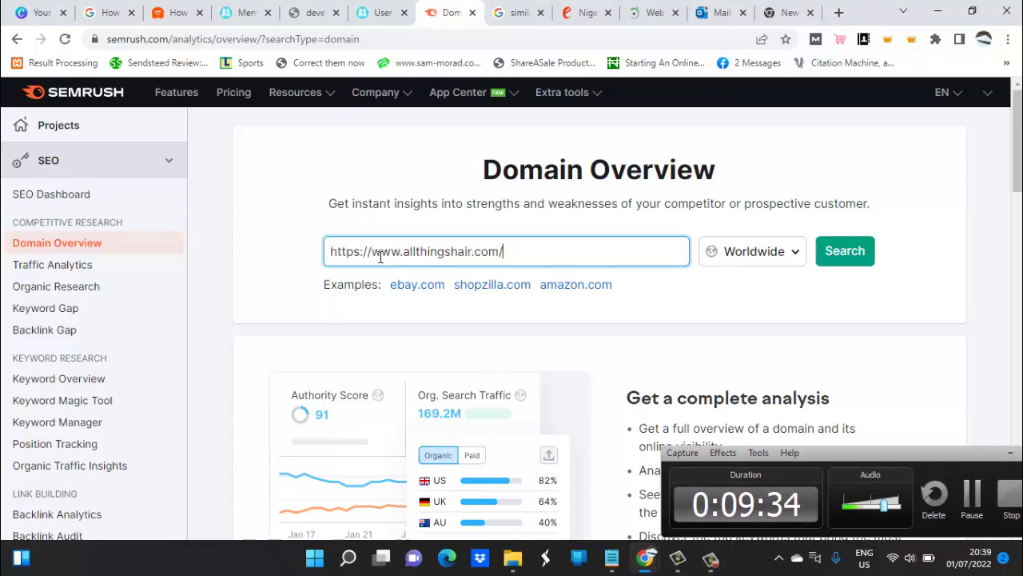
{"action": "left_click", "coordinate": [845, 252]}
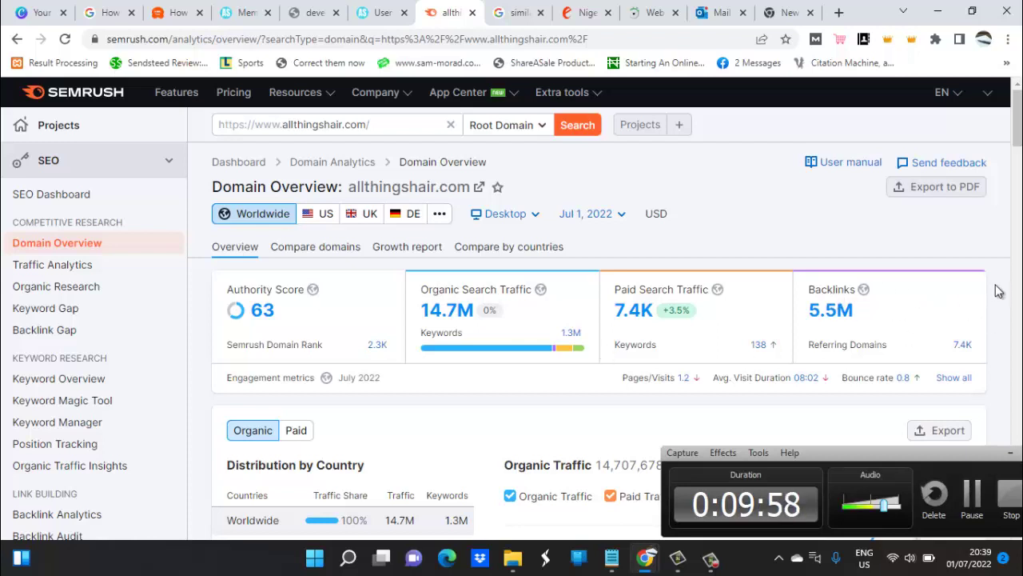
Review the traffic and keyword figures for allthingshair.com, and open the full list of its organic keywords.
{"action": "scroll", "coordinate": [1003, 292], "scroll_direction": "down", "scroll_amount": 3}
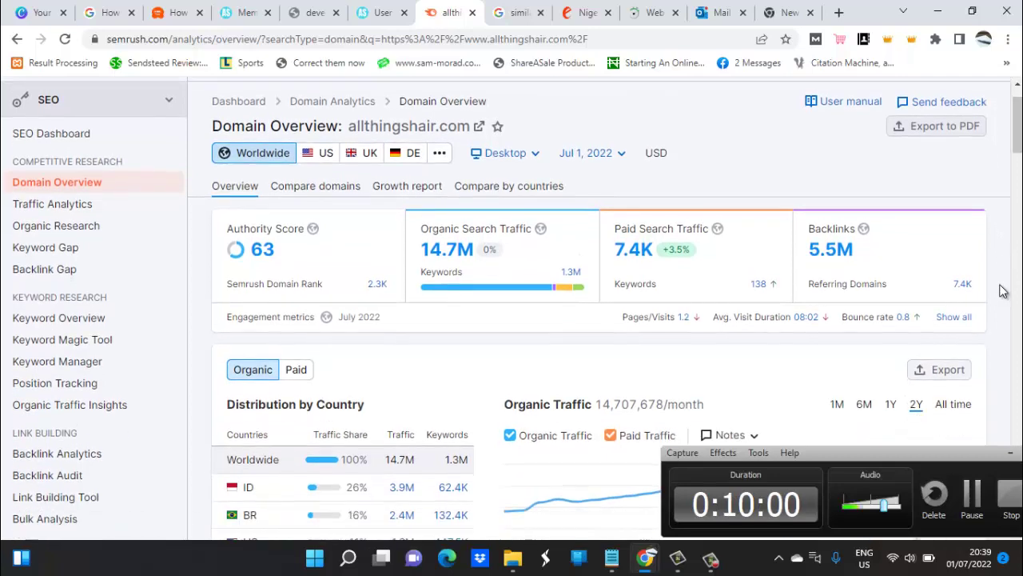
{"action": "scroll", "coordinate": [1003, 292], "scroll_direction": "down", "scroll_amount": 2}
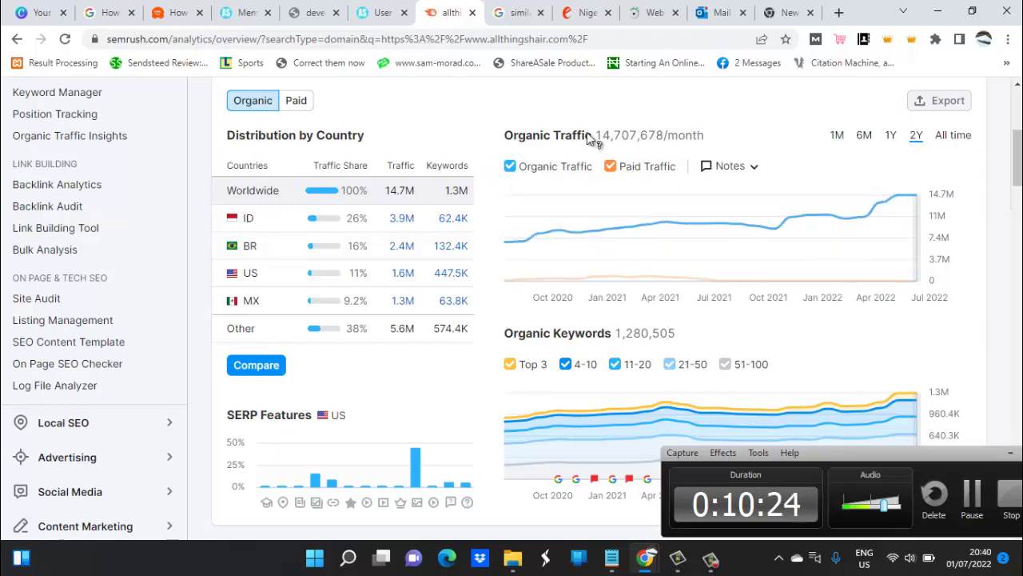
{"action": "left_click_drag", "start_coordinate": [1017, 164], "coordinate": [1017, 139]}
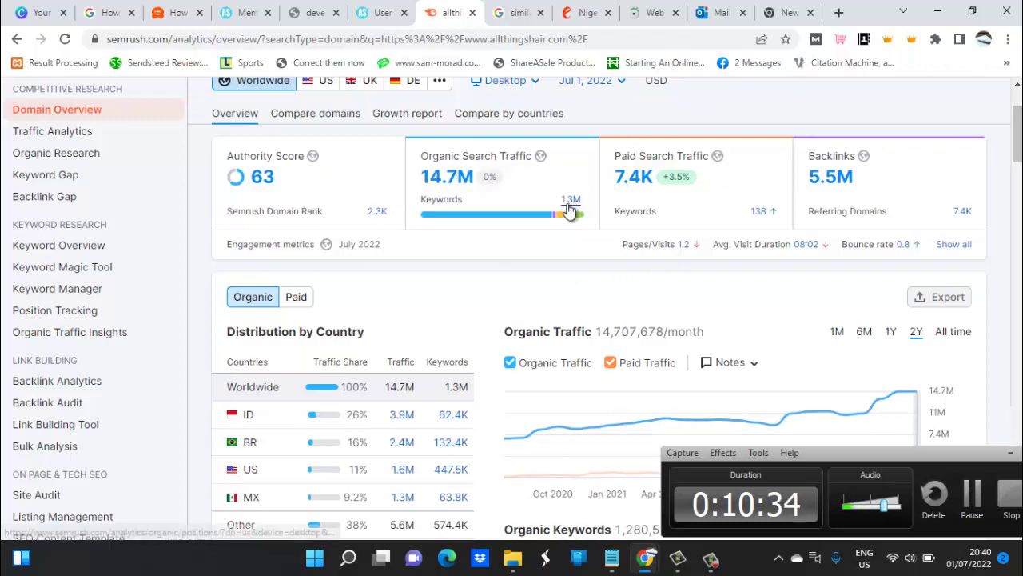
{"action": "left_click", "coordinate": [571, 202]}
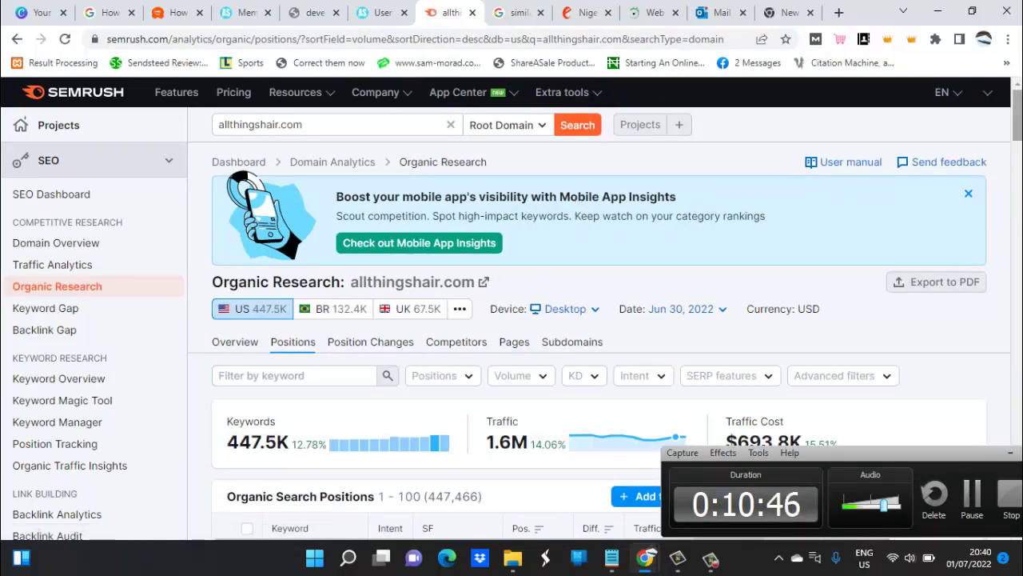
Filter the allthingshair.com organic keywords to a custom search volume range of 100 to 10000000.
{"action": "left_click_drag", "start_coordinate": [1018, 134], "coordinate": [1017, 159]}
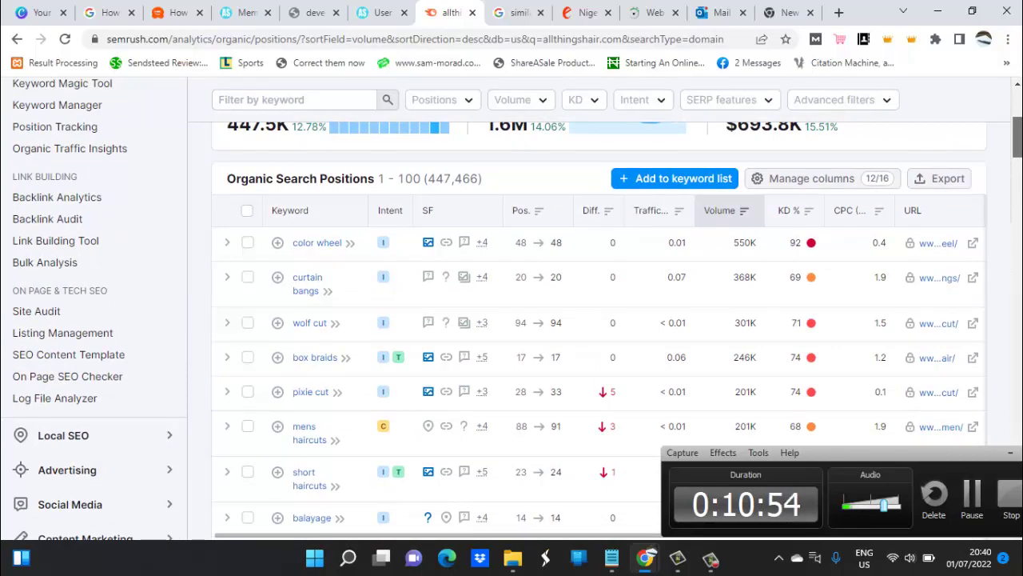
{"action": "scroll", "coordinate": [512, 320], "scroll_direction": "up", "scroll_amount": 2}
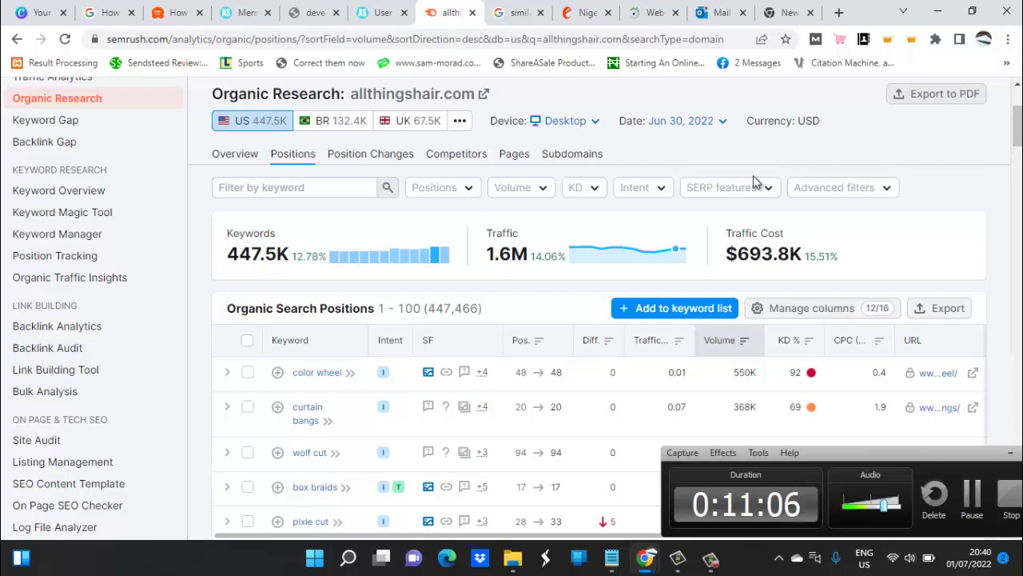
{"action": "left_click", "coordinate": [538, 194]}
{"action": "left_click", "coordinate": [538, 391]}
{"action": "type", "text": "100"}
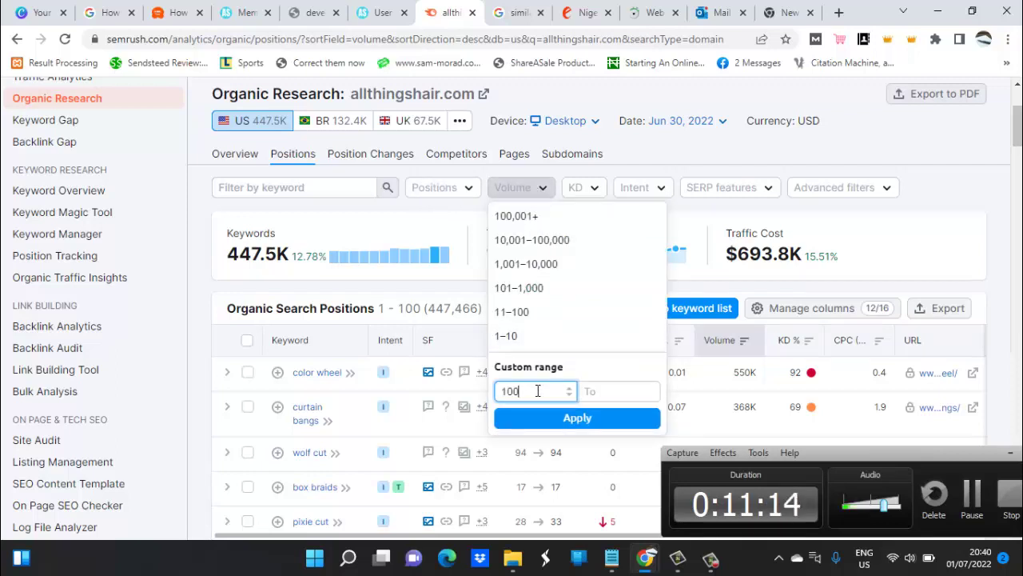
{"action": "key", "text": "Tab"}
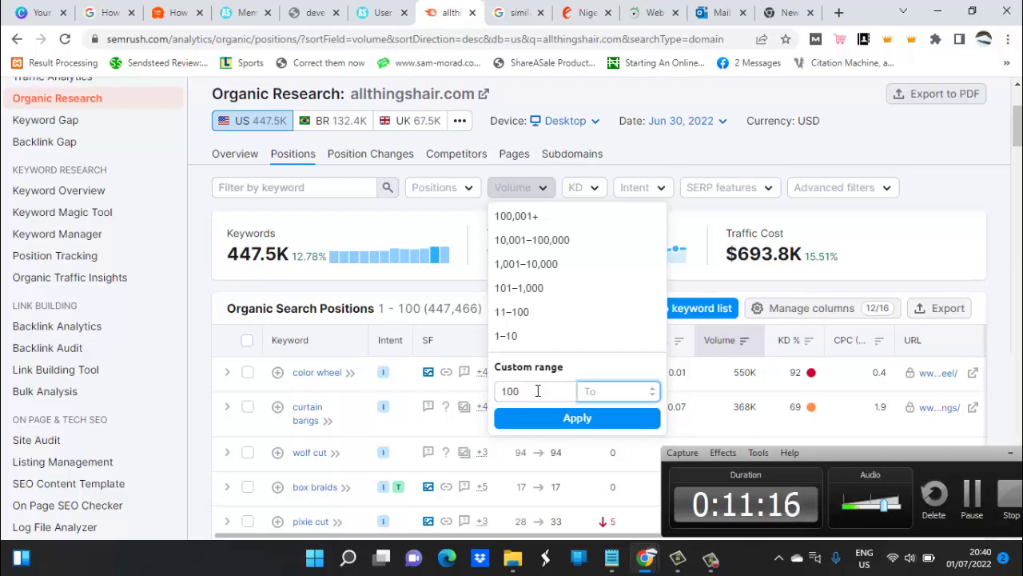
{"action": "type", "text": "10000000"}
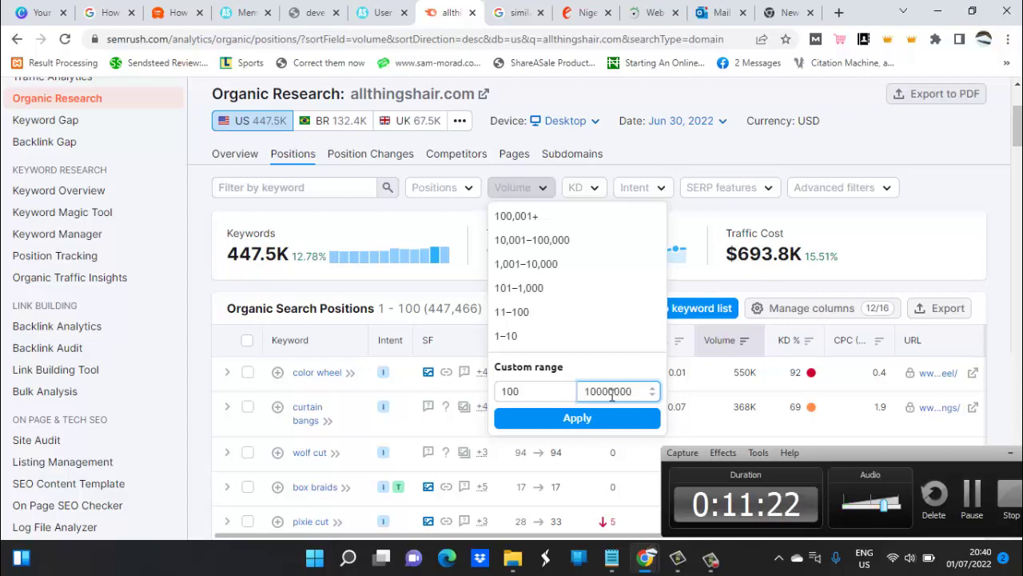
{"action": "left_click", "coordinate": [579, 420]}
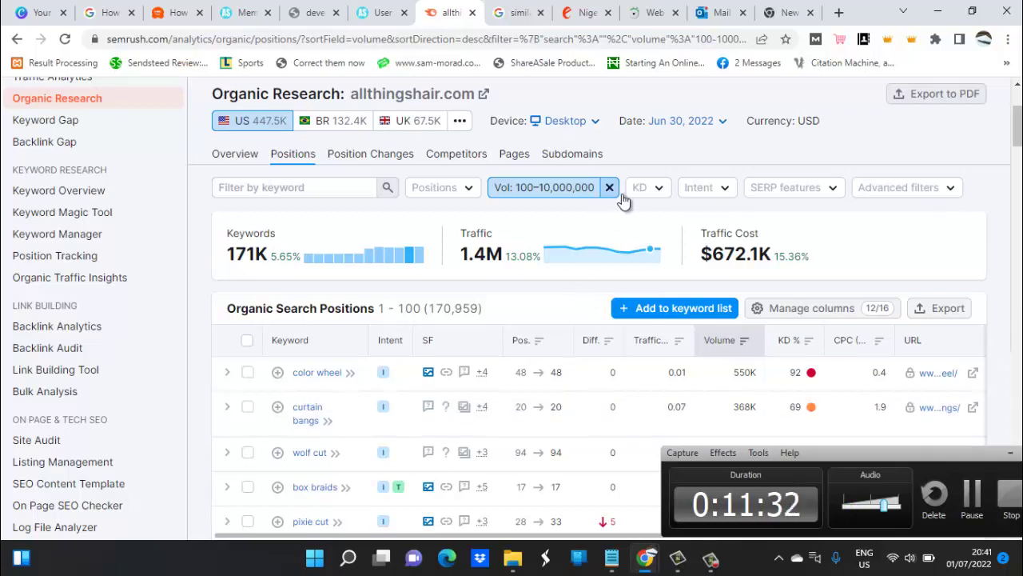
Limit the keyword difficulty of the organic keywords to a custom range of 1 to 30 percent.
{"action": "left_click", "coordinate": [651, 192]}
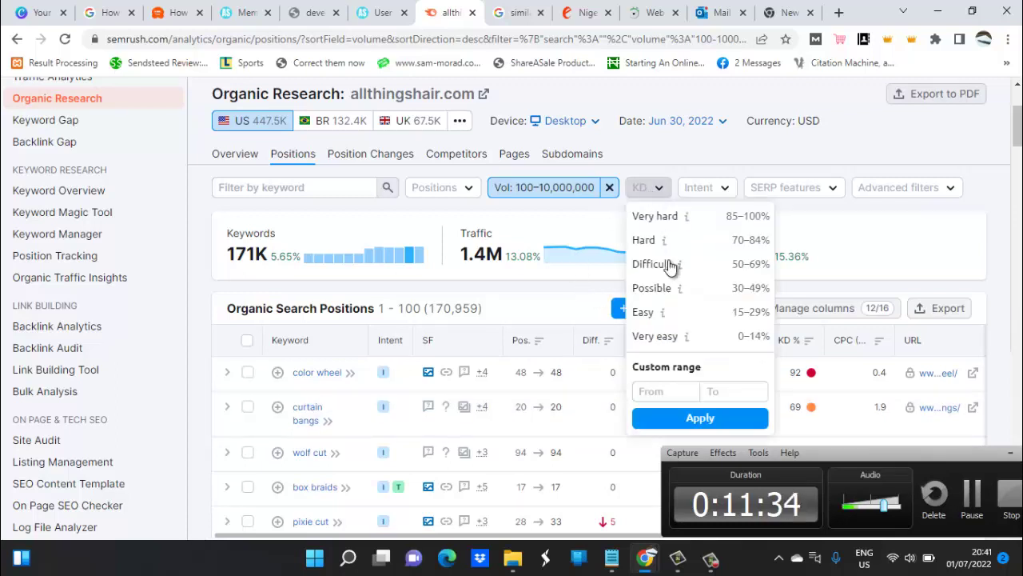
{"action": "left_click", "coordinate": [673, 391]}
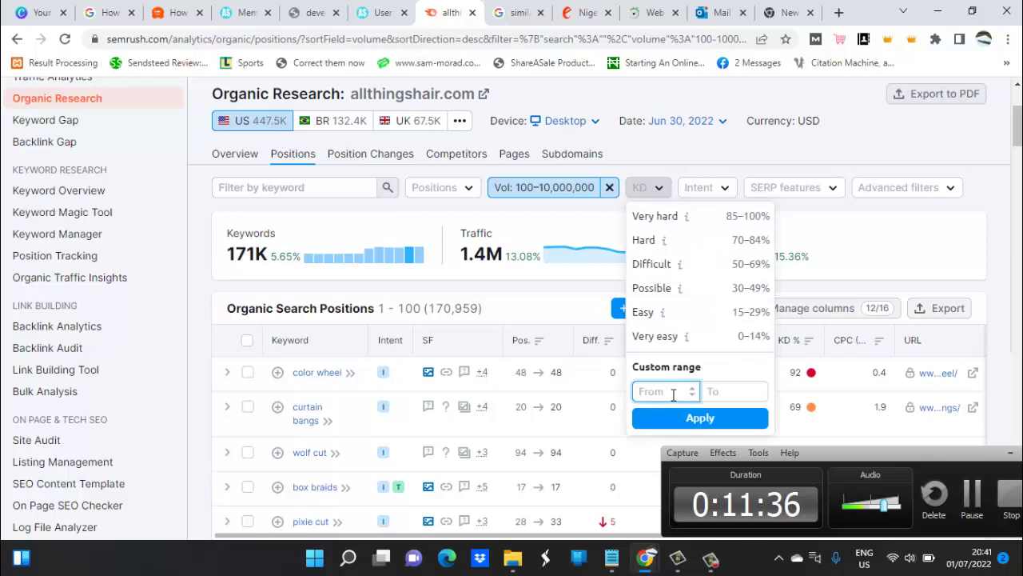
{"action": "type", "text": "1"}
{"action": "key", "text": "Tab"}
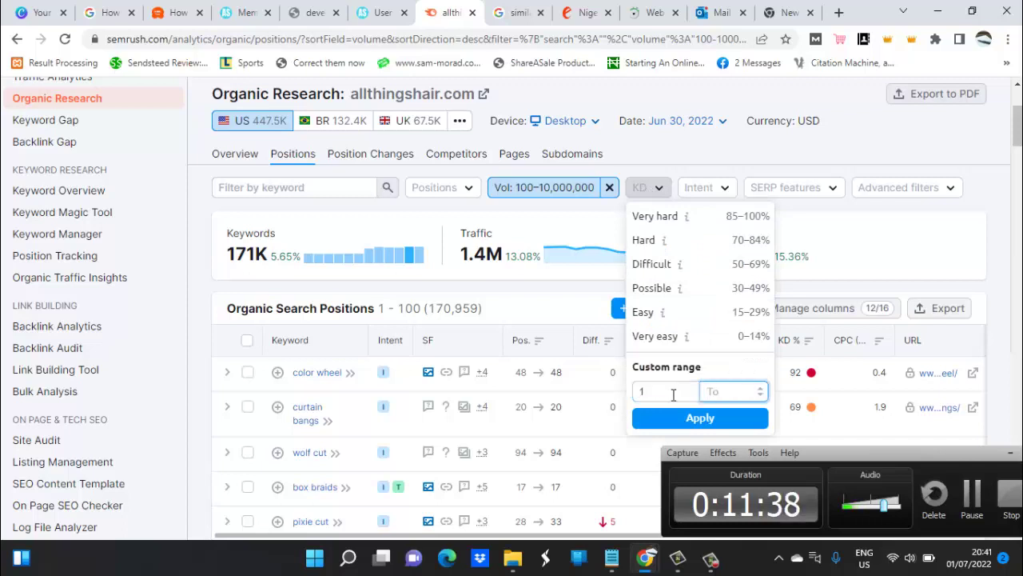
{"action": "type", "text": "20"}
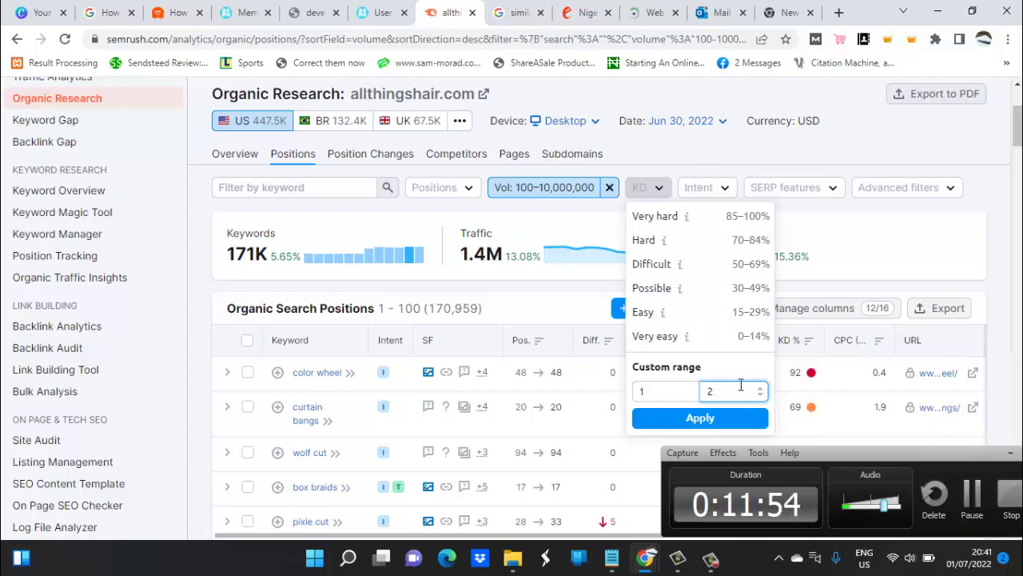
{"action": "type", "text": "30"}
{"action": "left_click", "coordinate": [703, 424]}
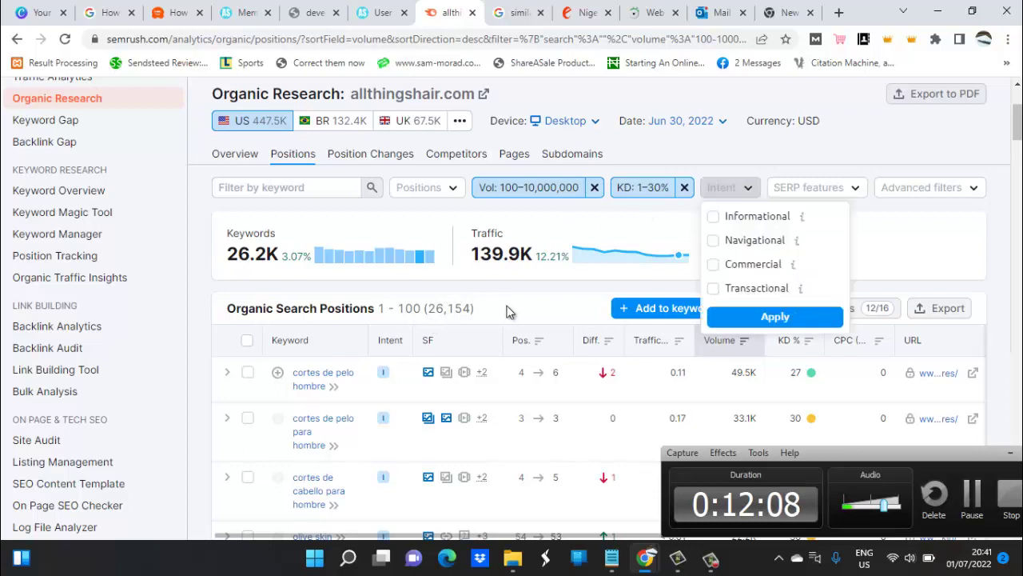
{"action": "left_click", "coordinate": [1005, 211]}
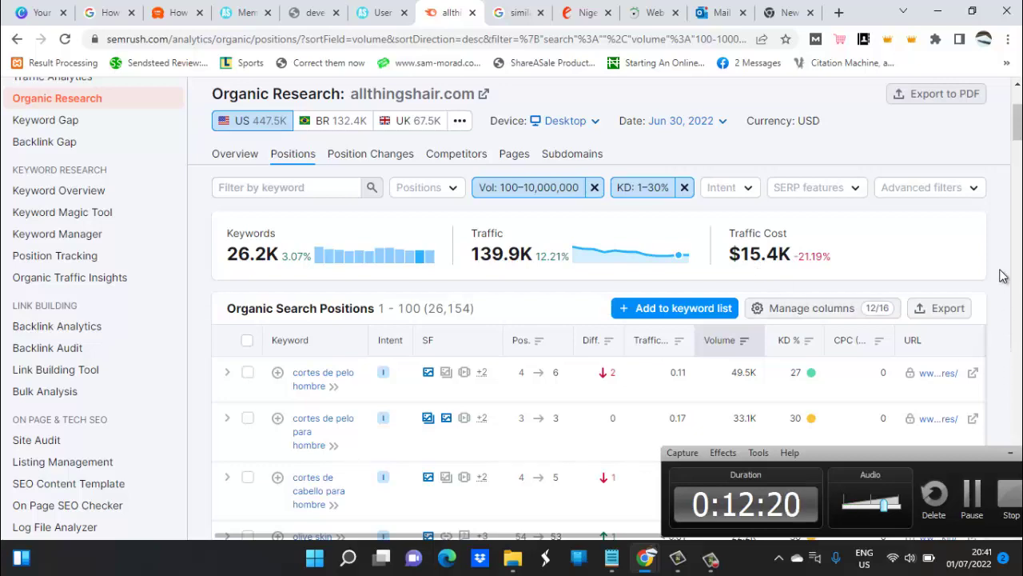
{"action": "scroll", "coordinate": [1003, 275], "scroll_direction": "down", "scroll_amount": 2}
{"action": "scroll", "coordinate": [1004, 276], "scroll_direction": "down", "scroll_amount": 2}
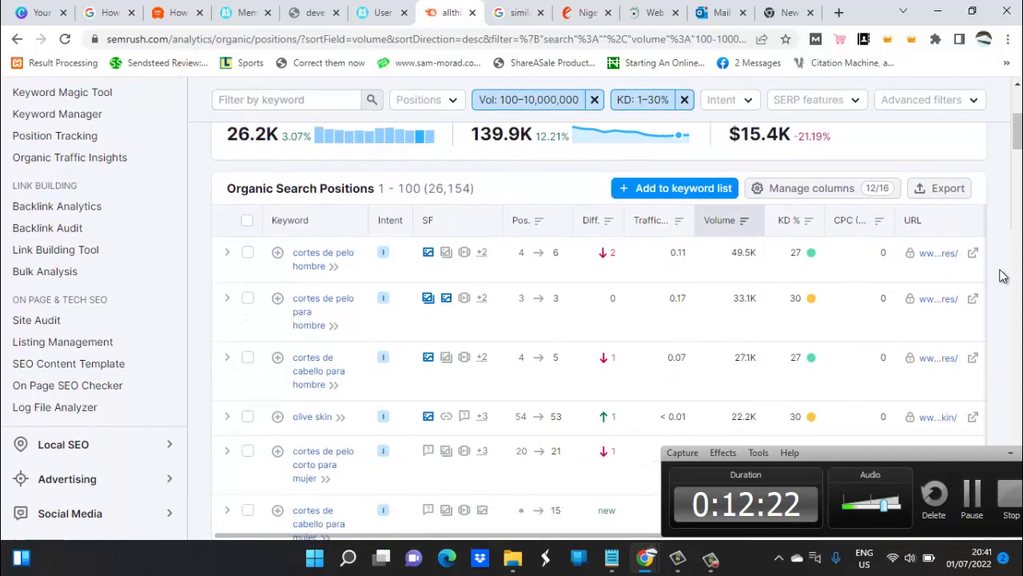
{"action": "scroll", "coordinate": [1003, 276], "scroll_direction": "up", "scroll_amount": 3}
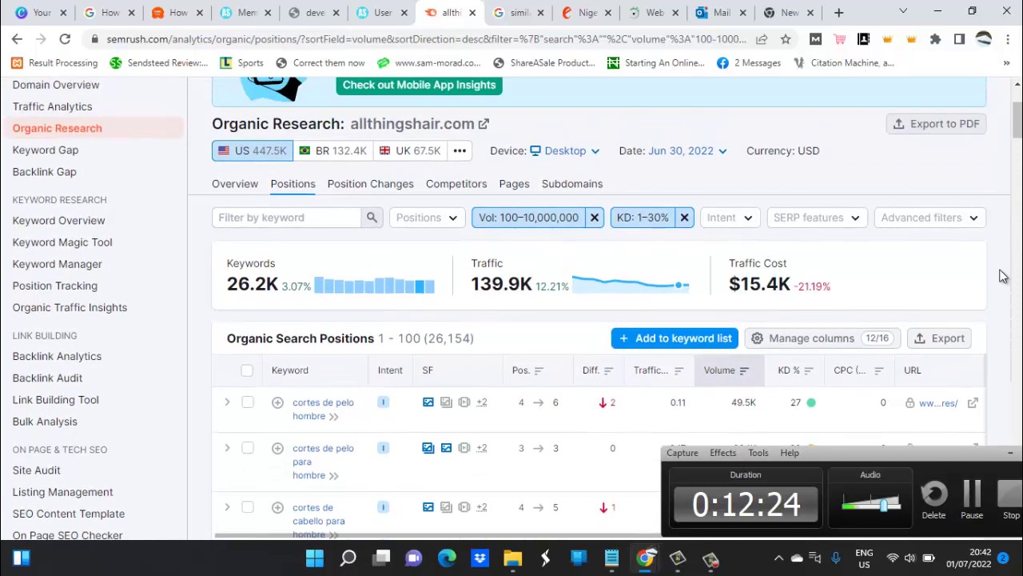
{"action": "left_click_drag", "start_coordinate": [936, 245], "coordinate": [734, 209]}
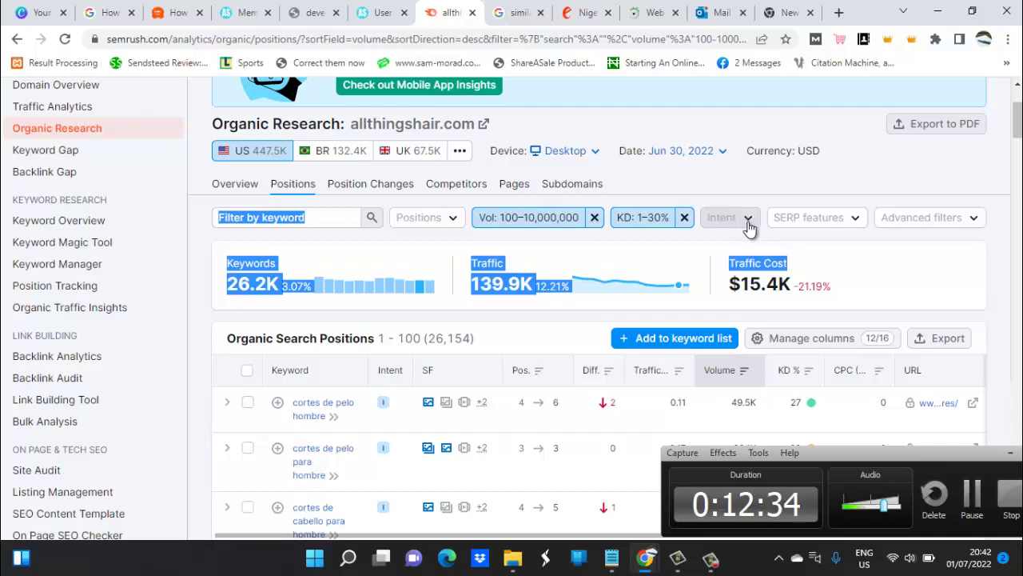
Apply an advanced filter that includes only keywords with a CPC greater than 1.
{"action": "left_click", "coordinate": [973, 220]}
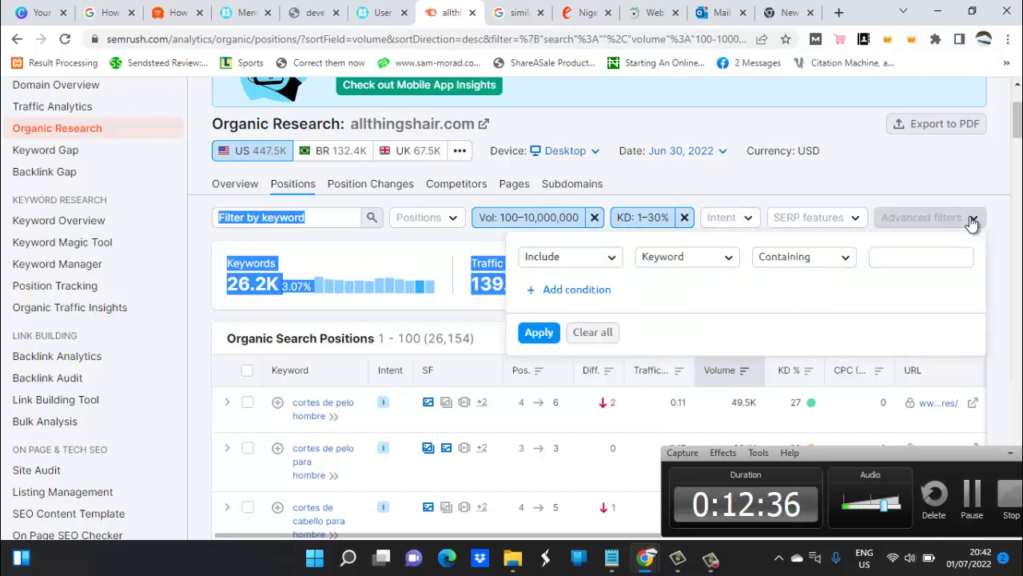
{"action": "left_click", "coordinate": [722, 264]}
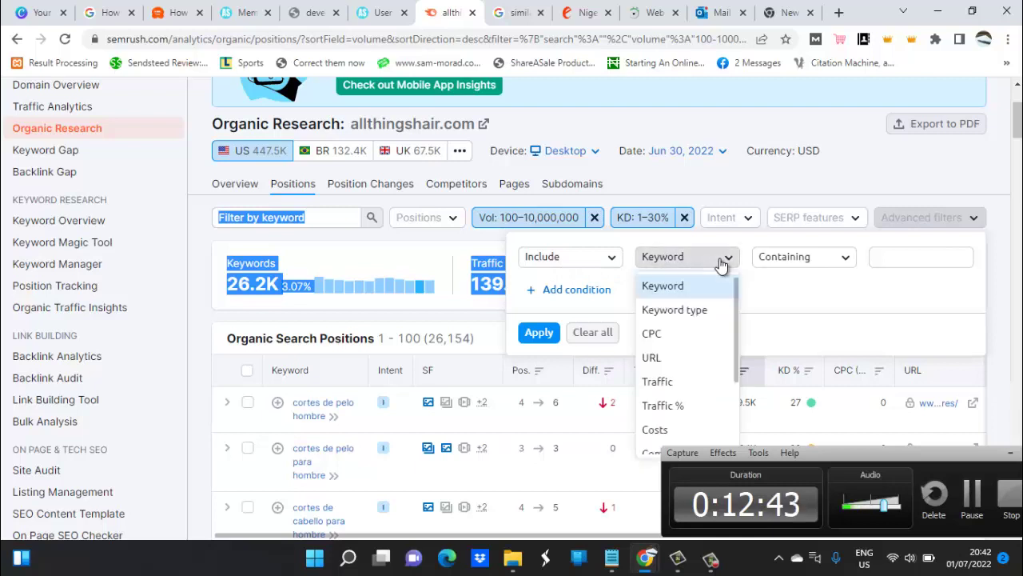
{"action": "left_click", "coordinate": [674, 339]}
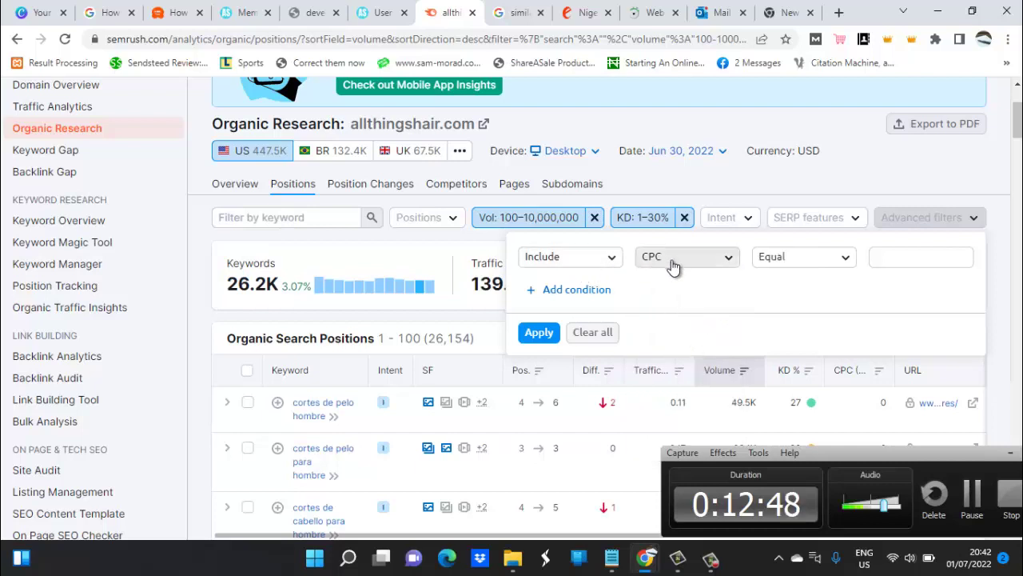
{"action": "left_click", "coordinate": [594, 264]}
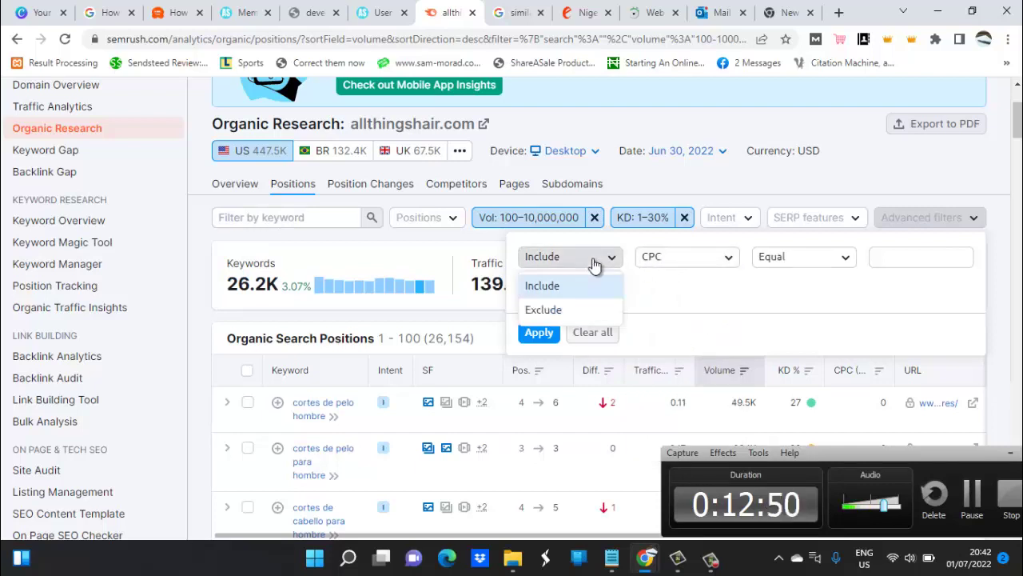
{"action": "left_click", "coordinate": [565, 290]}
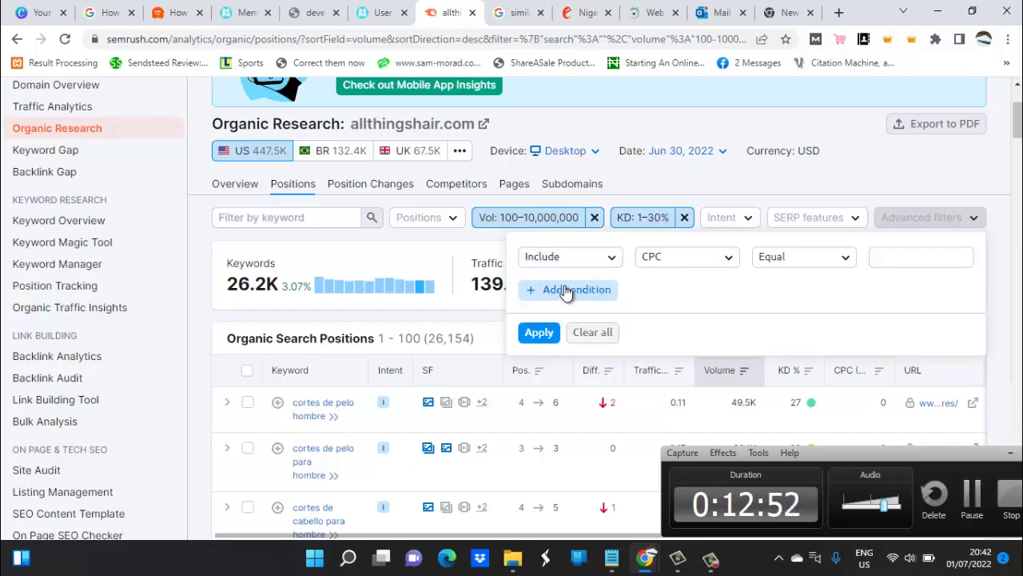
{"action": "left_click", "coordinate": [828, 262]}
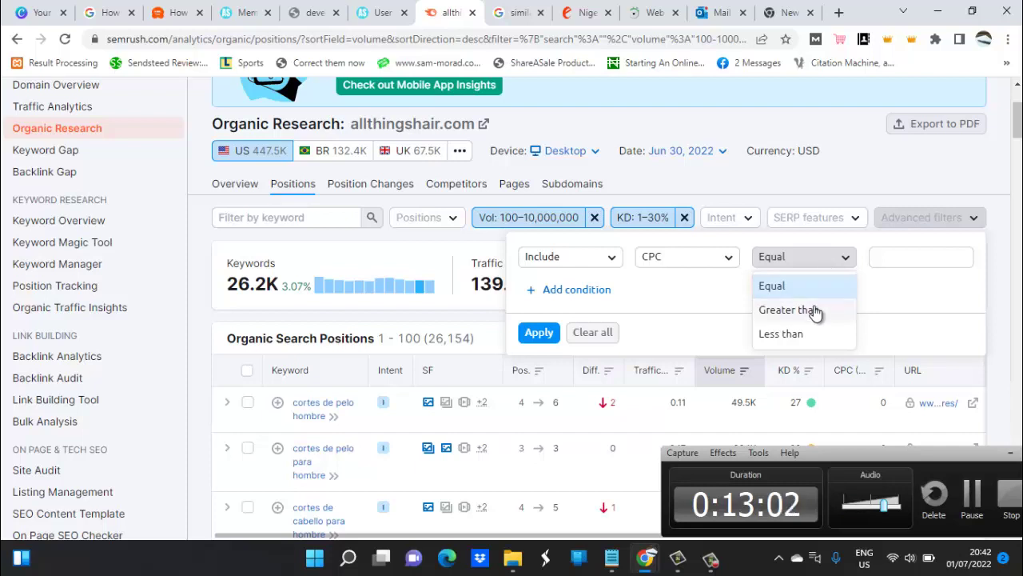
{"action": "left_click", "coordinate": [814, 308]}
{"action": "left_click", "coordinate": [880, 256]}
{"action": "type", "text": "1"}
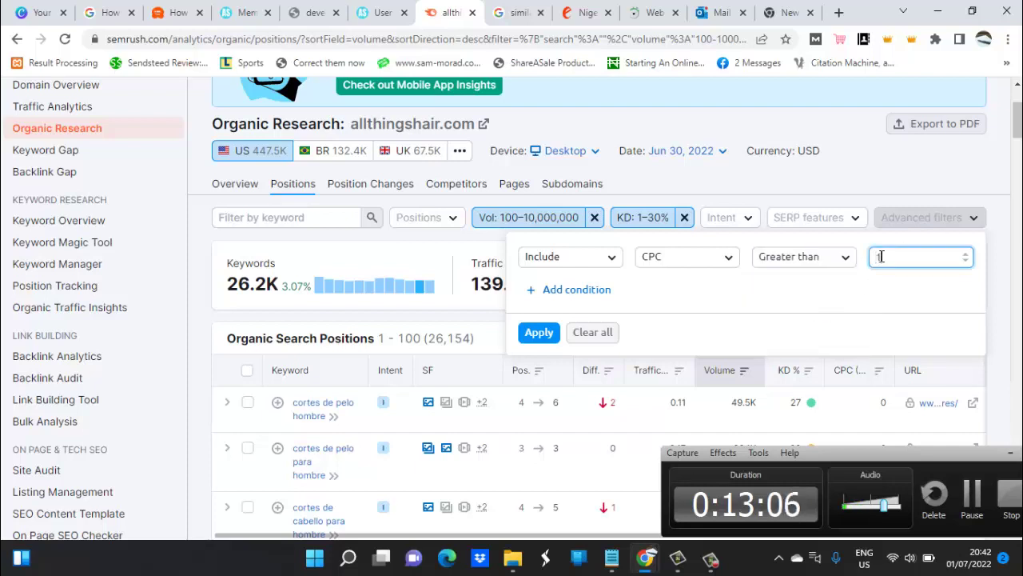
{"action": "type", "text": "0"}
{"action": "left_click", "coordinate": [541, 334]}
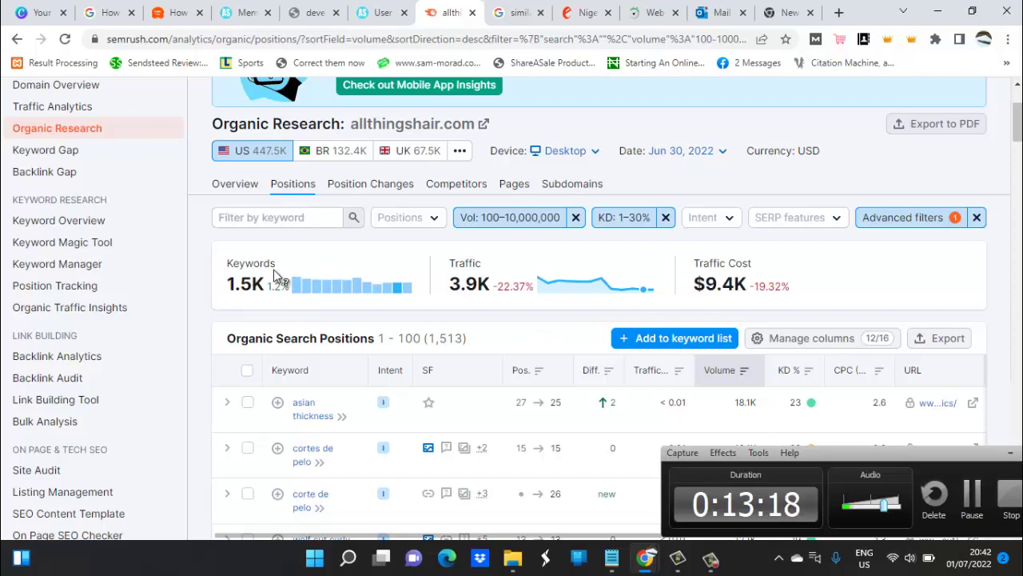
Minimize the recorder window covering the table, and sort the filtered organic keywords by volume in ascending order.
{"action": "mouse_move", "coordinate": [273, 270]}
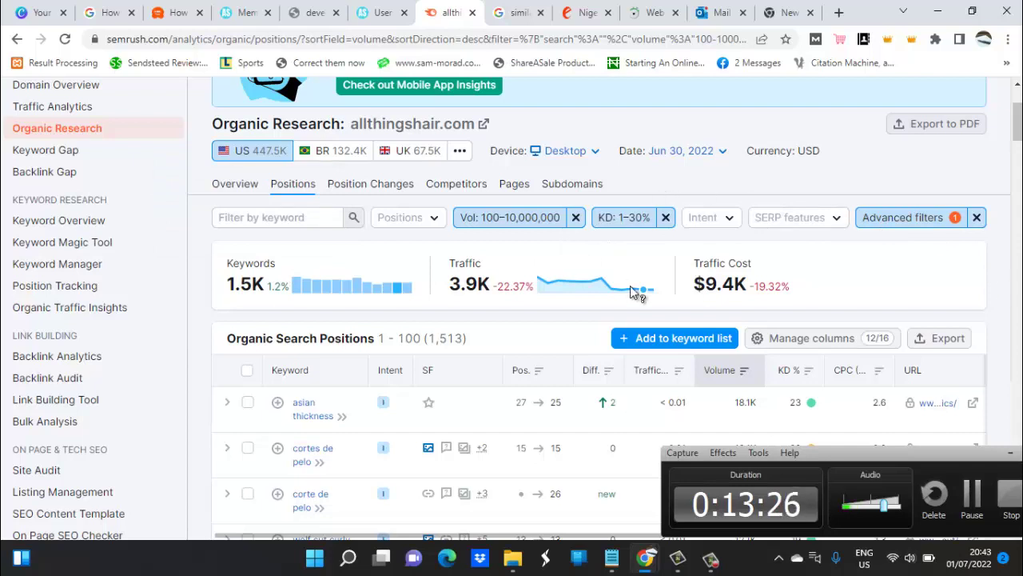
{"action": "left_click", "coordinate": [958, 451]}
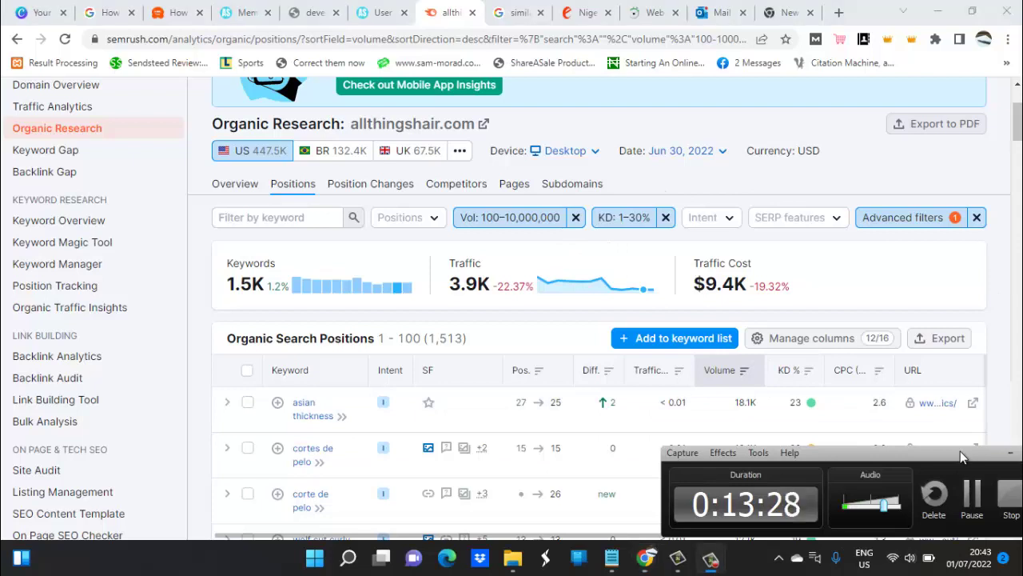
{"action": "left_click", "coordinate": [1011, 452]}
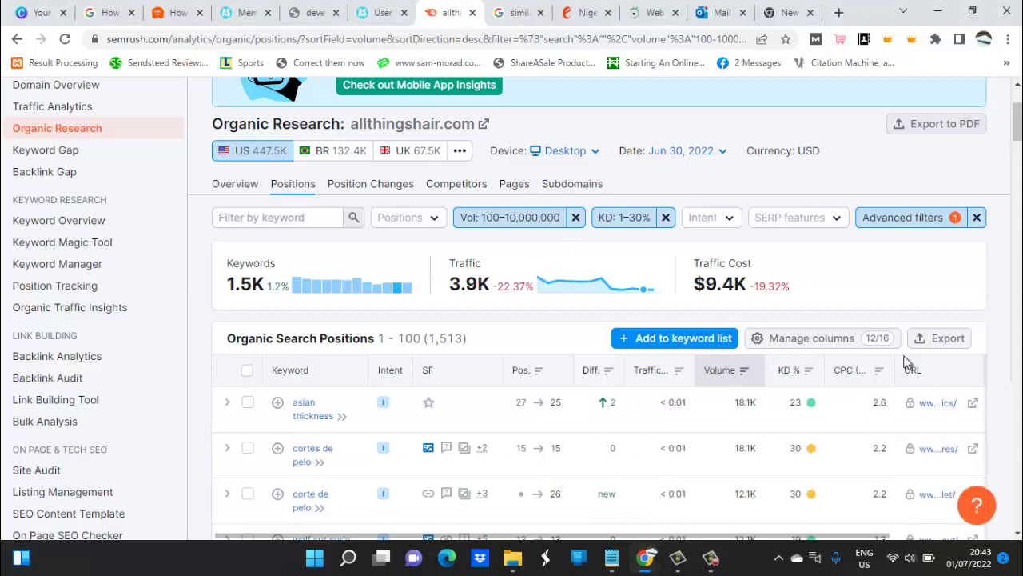
{"action": "left_click", "coordinate": [720, 376]}
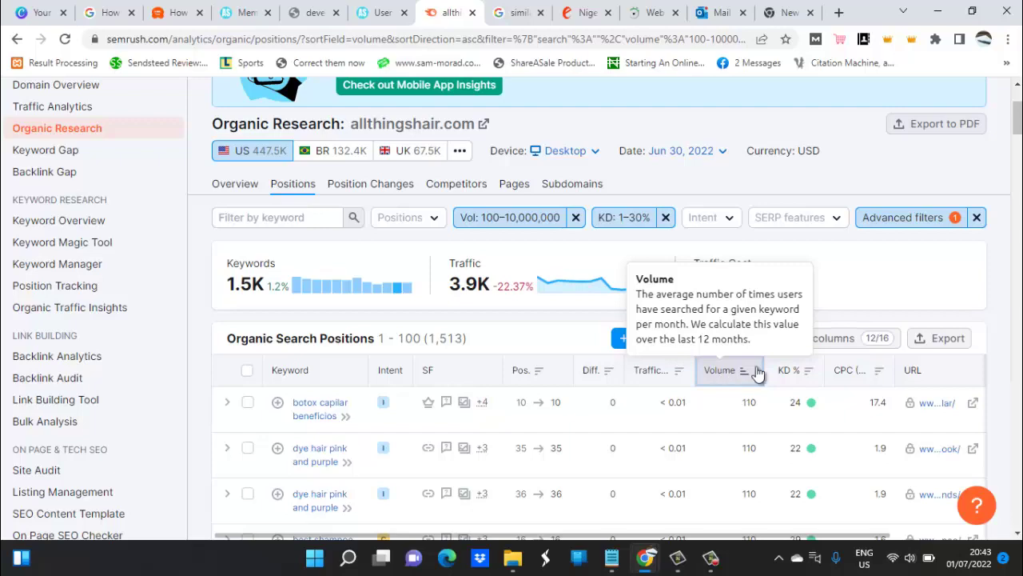
{"action": "mouse_move", "coordinate": [1020, 118]}
{"action": "left_mouse_down"}
{"action": "mouse_move", "coordinate": [1019, 181]}
{"action": "mouse_move", "coordinate": [1020, 138]}
{"action": "left_mouse_up"}
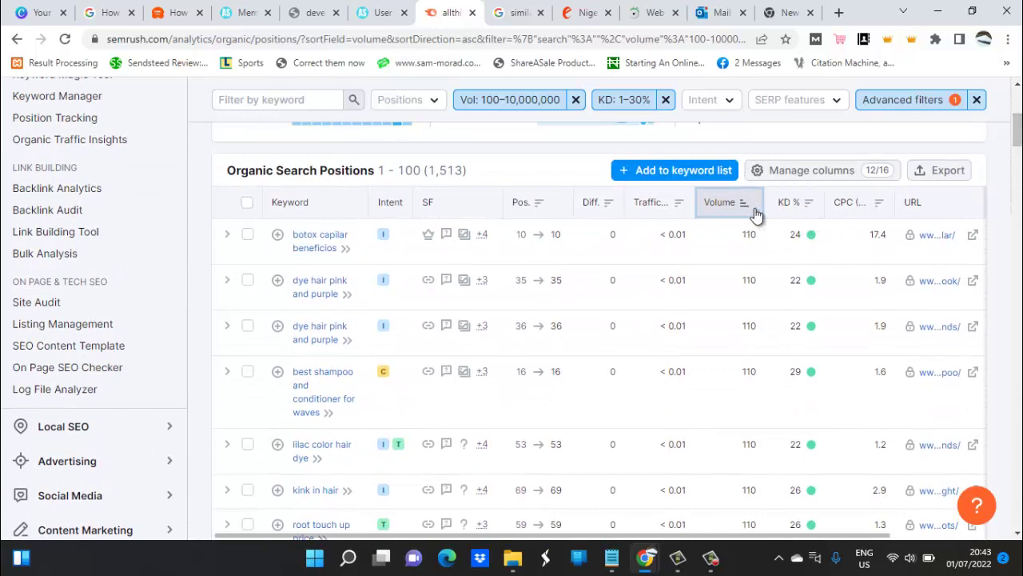
{"action": "mouse_move", "coordinate": [801, 215]}
{"action": "key", "text": "alt+Tab"}
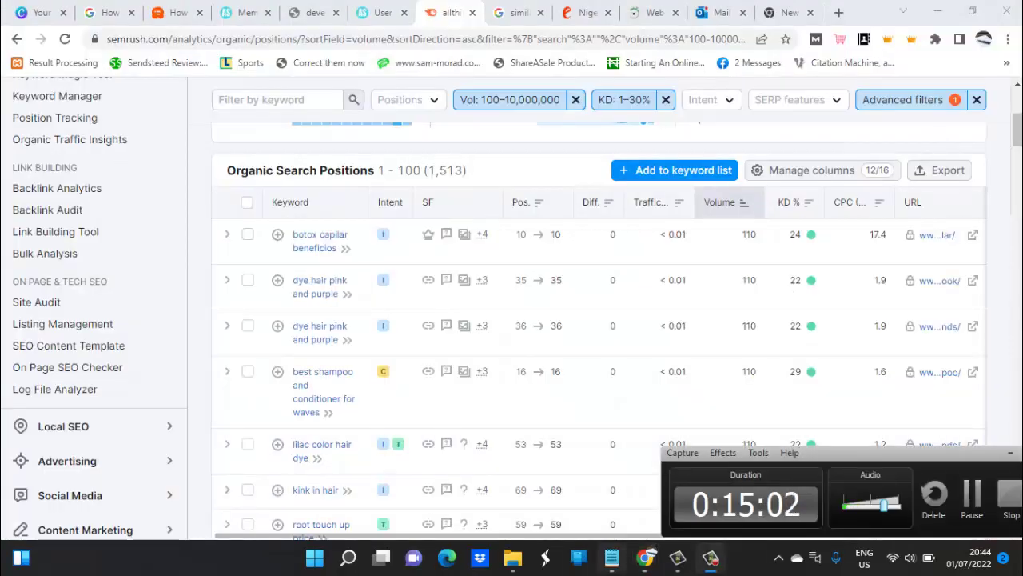